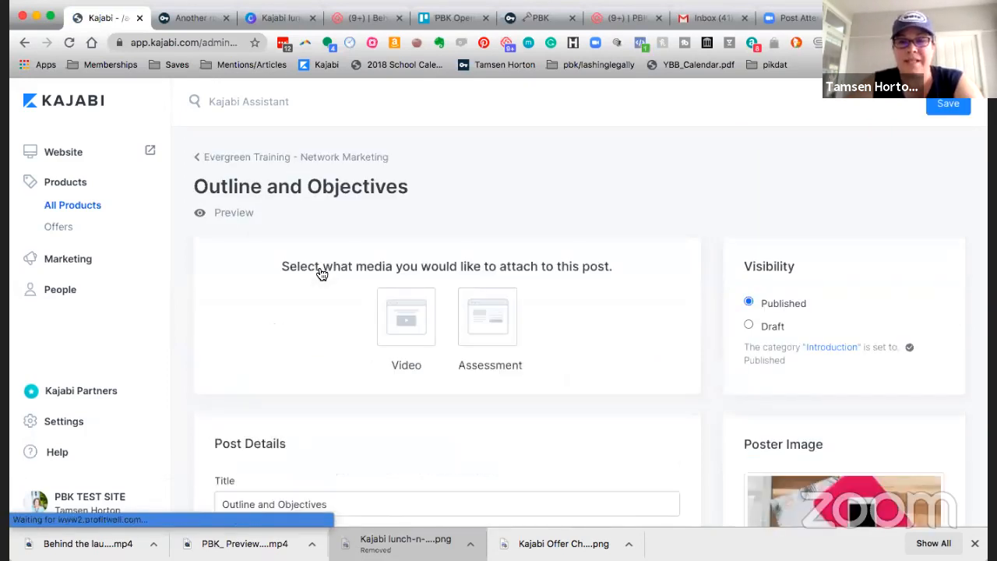
# Add the line "GOOGLE DOC LINK HERE" below the existing body text of the Outline and Objectives post
pyautogui.scroll(-5, 599, 343)
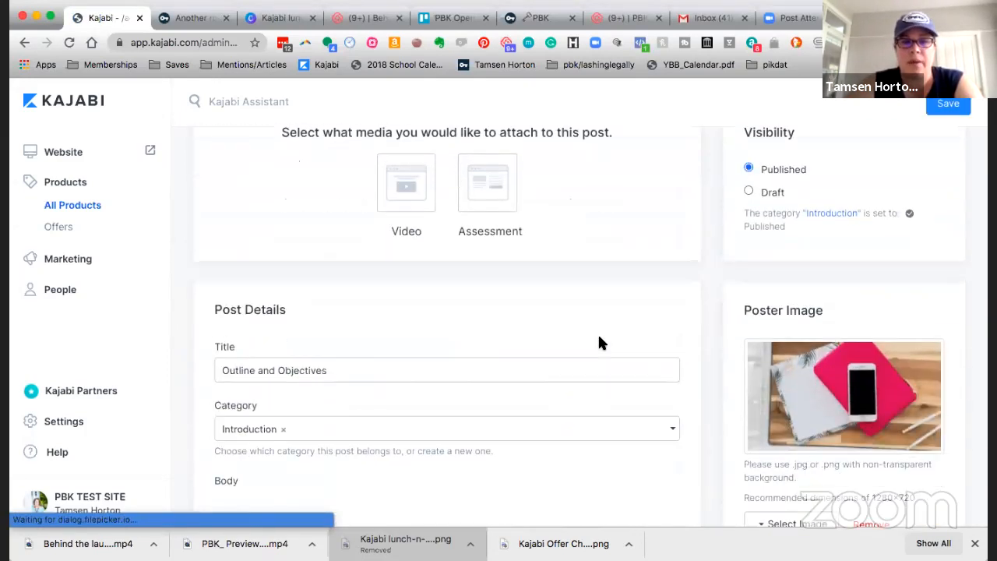
pyautogui.scroll(-1, 599, 341)
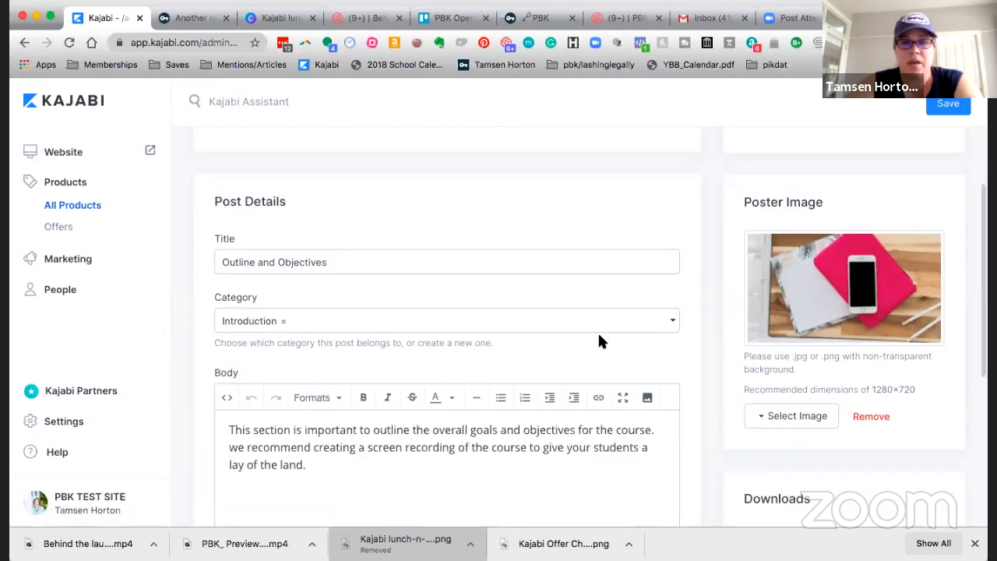
pyautogui.scroll(-2, 599, 340)
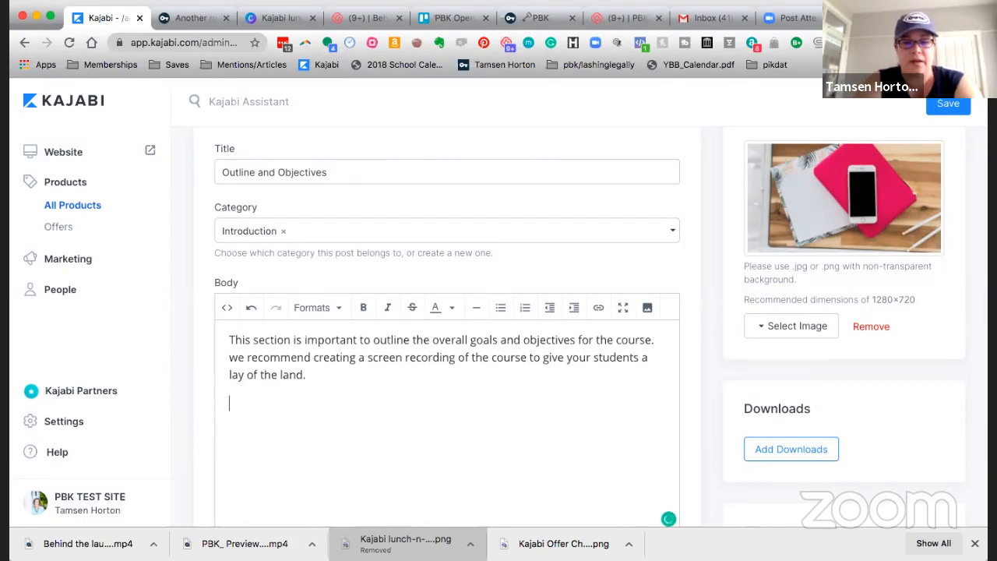
pyautogui.write('OOGLE DOC L')
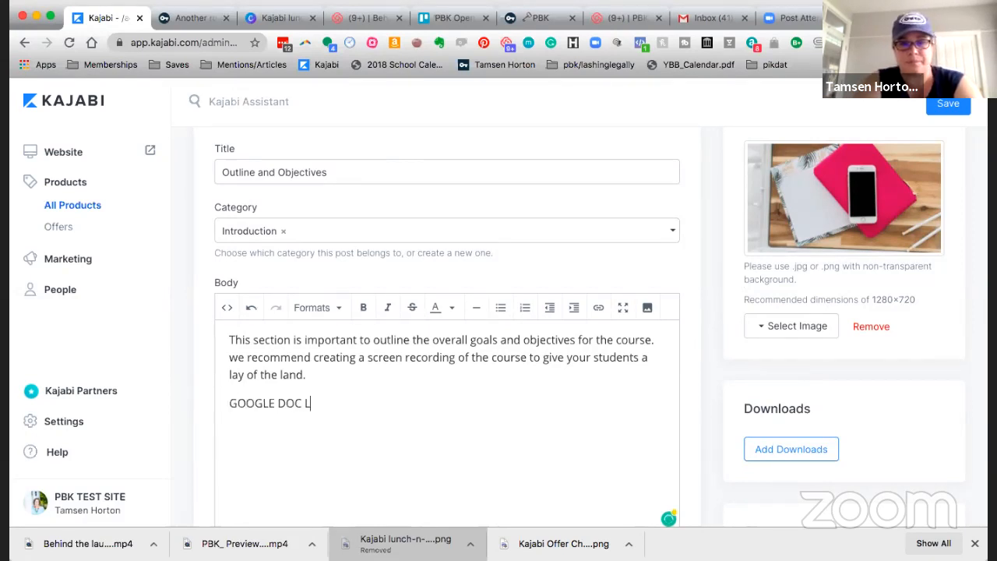
pyautogui.write('INK HERE')
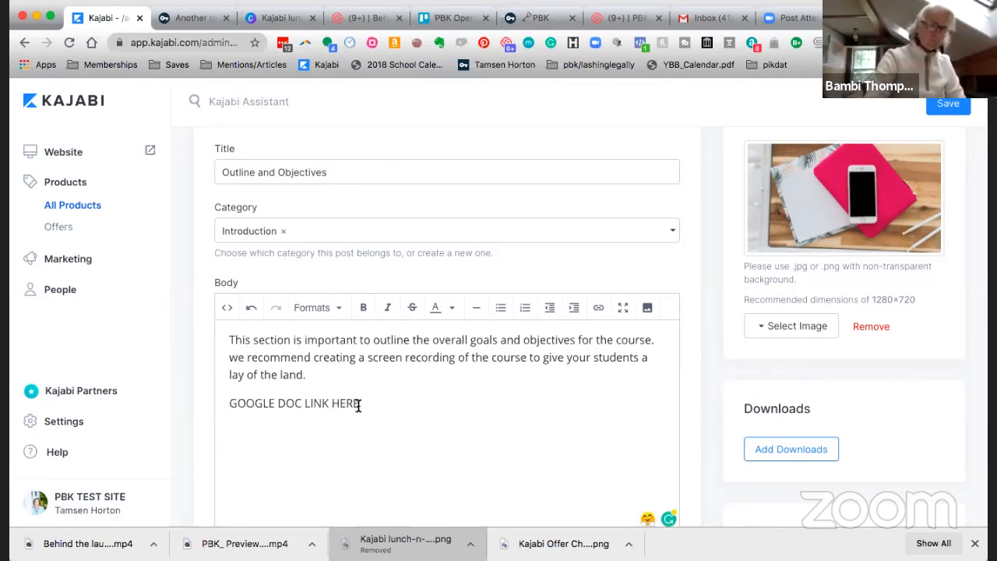
# View the link settings for the "GOOGLE DOC LINK HERE" text and close them without entering a URL
pyautogui.moveTo(358, 405); pyautogui.dragTo(226, 401)
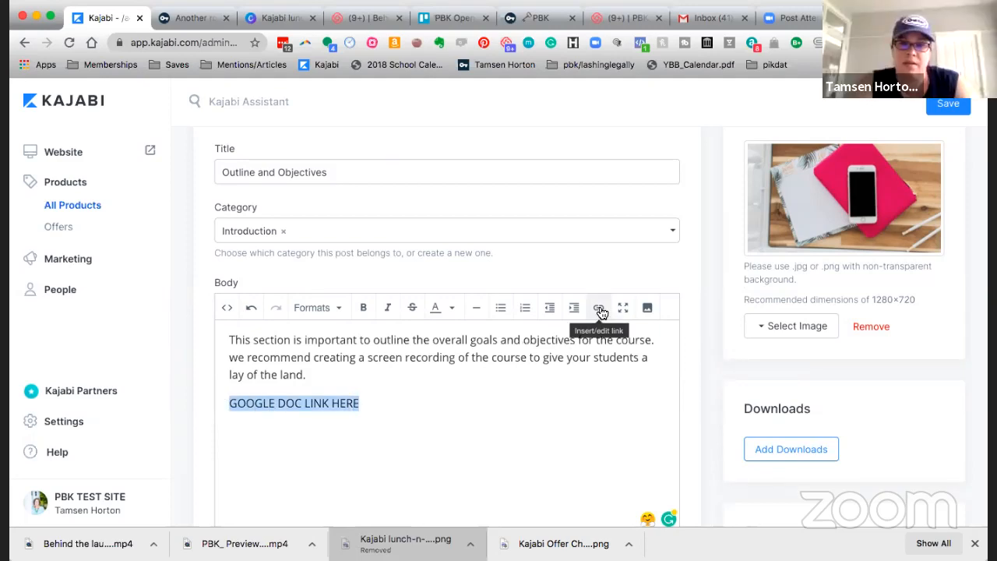
pyautogui.click(600, 310)
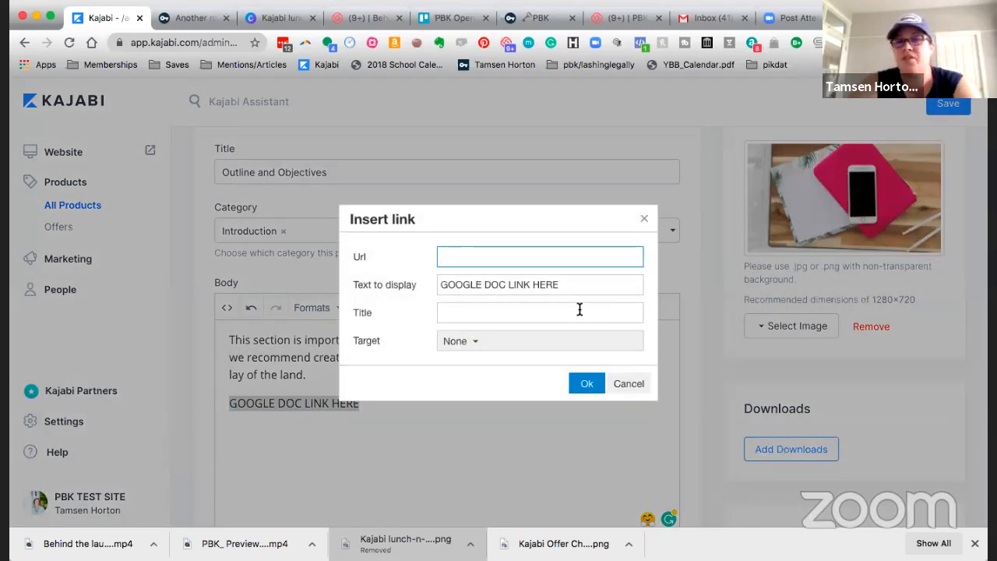
pyautogui.click(586, 382)
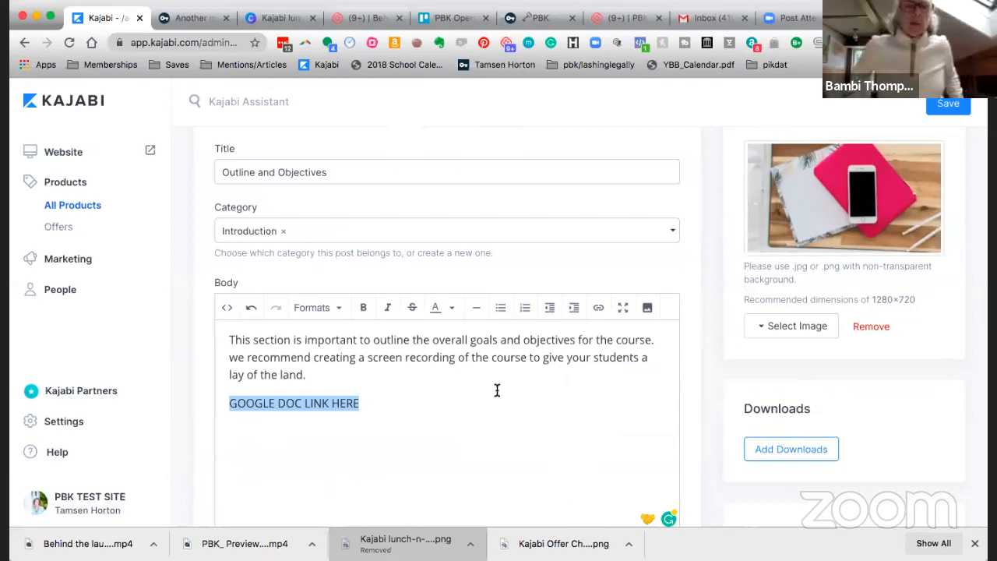
pyautogui.click(497, 391)
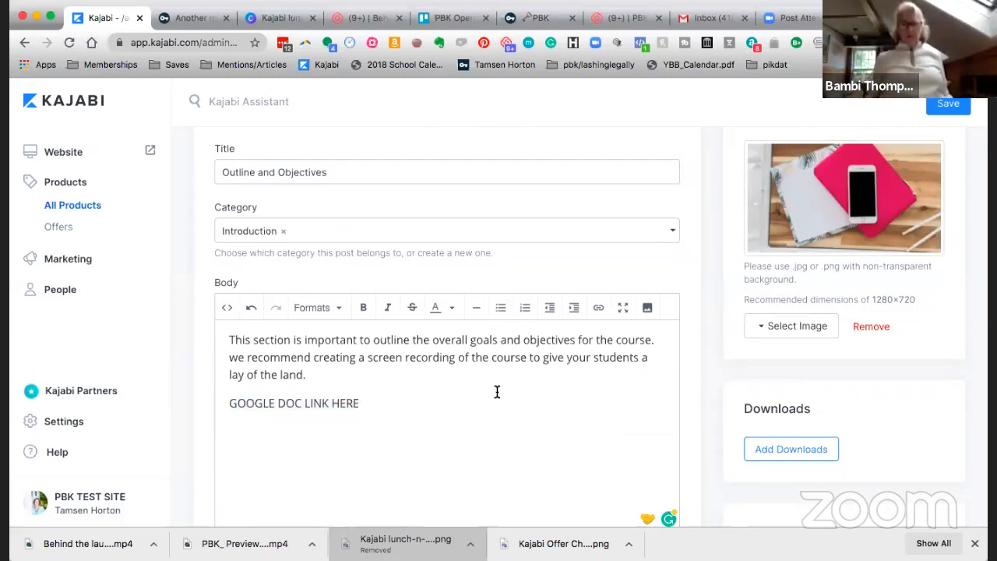
# Open the file chooser for adding a download to the post and view its Link (URL) source
pyautogui.scroll(5, 498, 391)
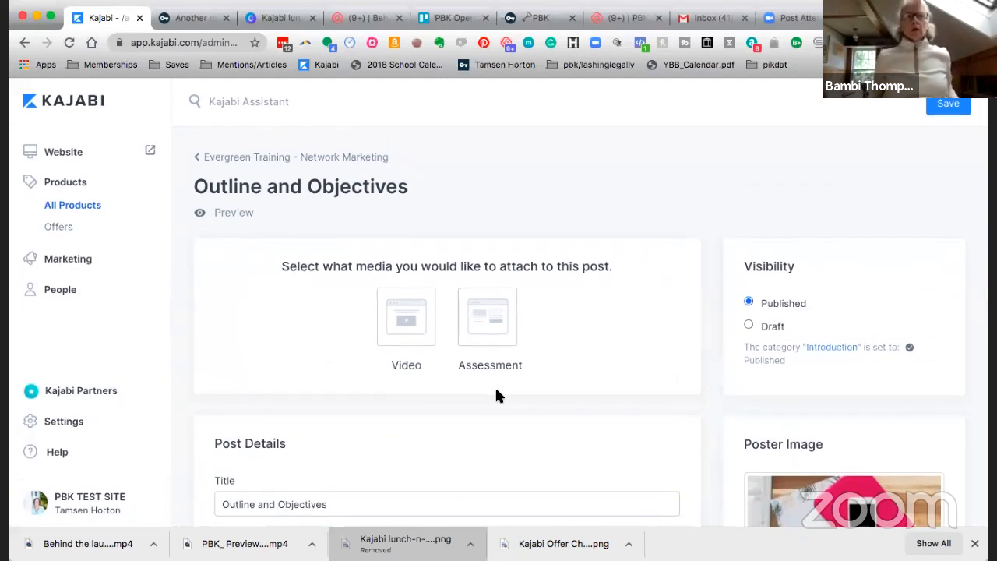
pyautogui.scroll(-1, 497, 396)
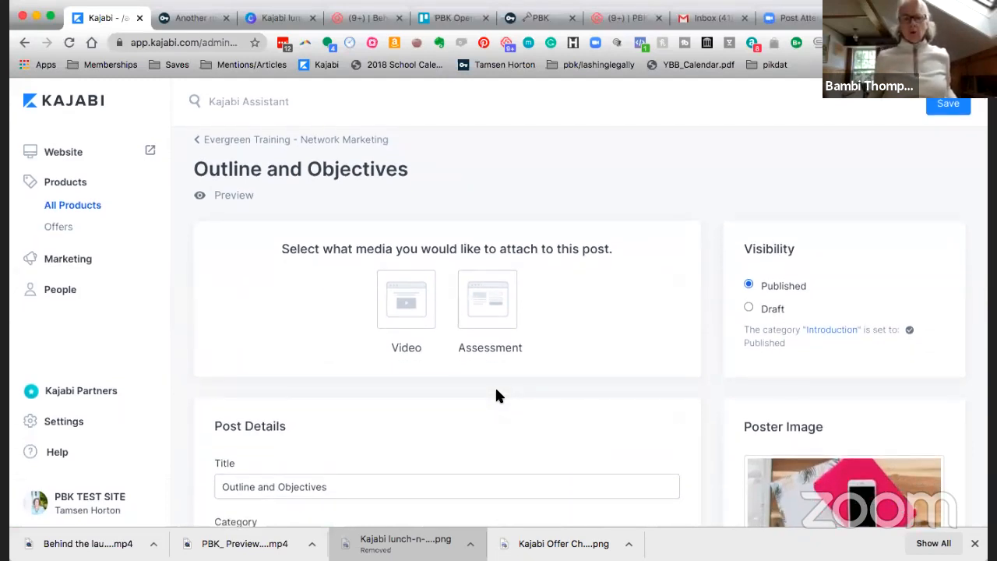
pyautogui.scroll(-5, 498, 394)
pyautogui.scroll(-4, 497, 396)
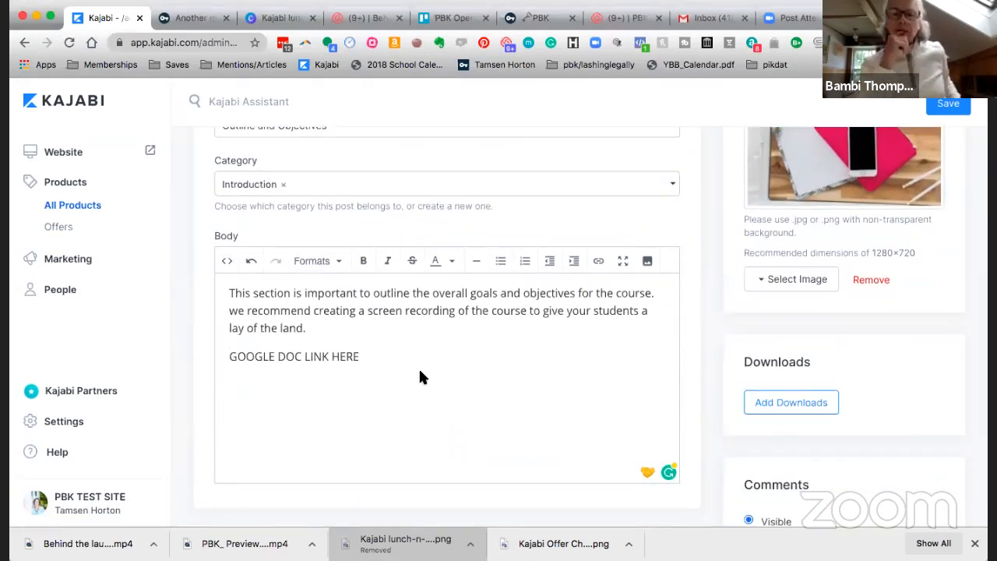
pyautogui.click(762, 402)
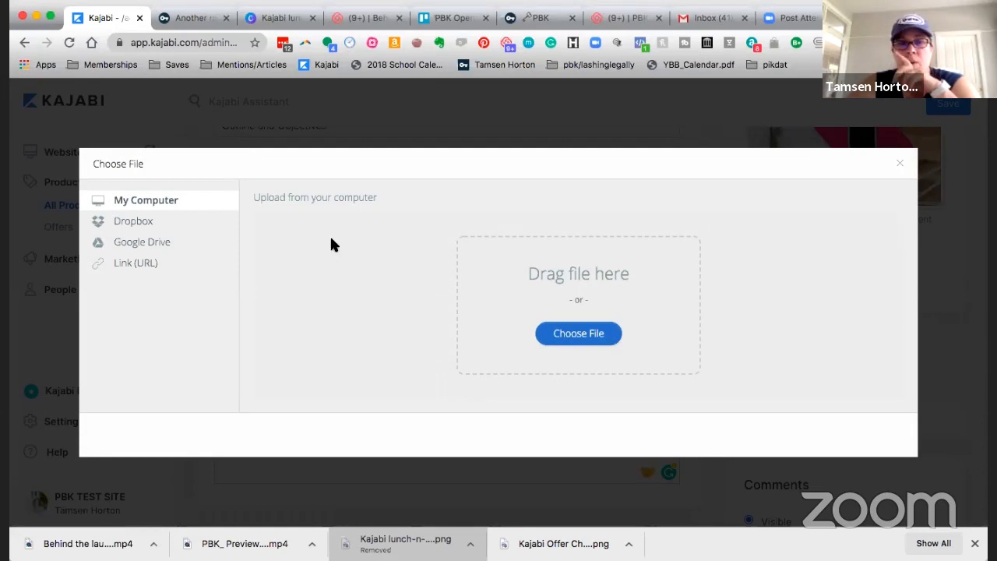
pyautogui.click(138, 267)
pyautogui.click(519, 308)
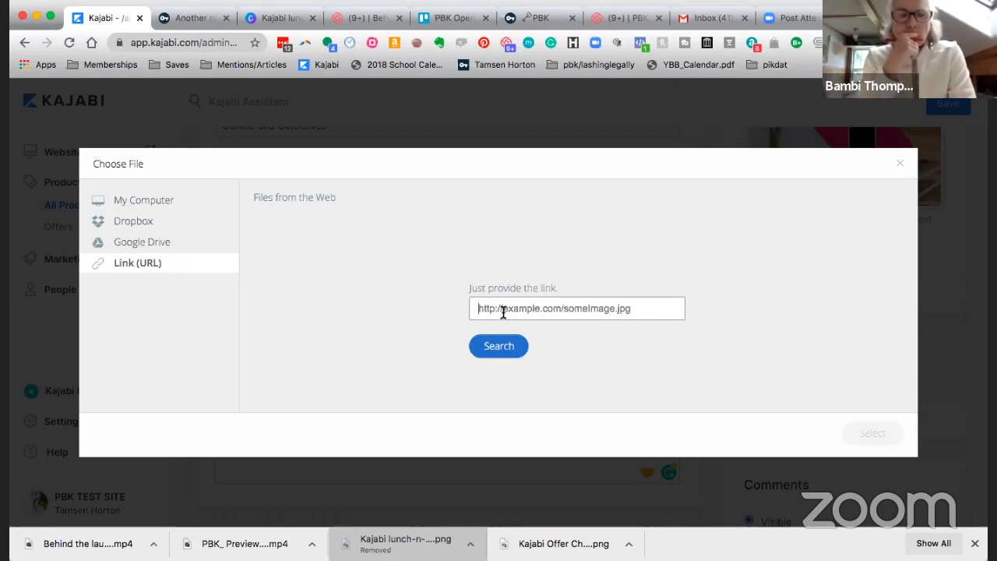
# Upload "Screen Shot 2020-09-22 at 11.28.39 AM" from the computer as a download for the post, and save the post
pyautogui.click(155, 206)
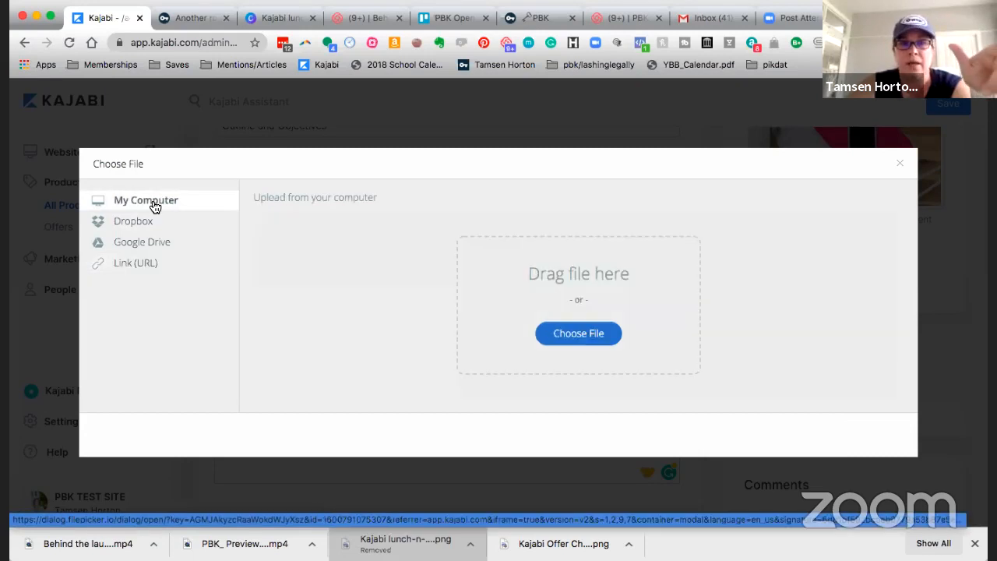
pyautogui.click(590, 335)
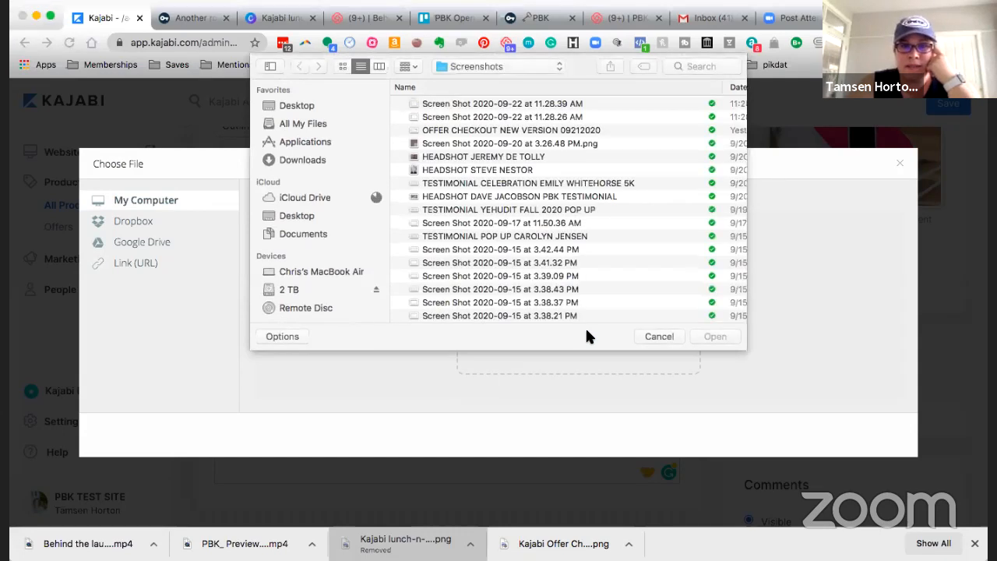
pyautogui.click(446, 103)
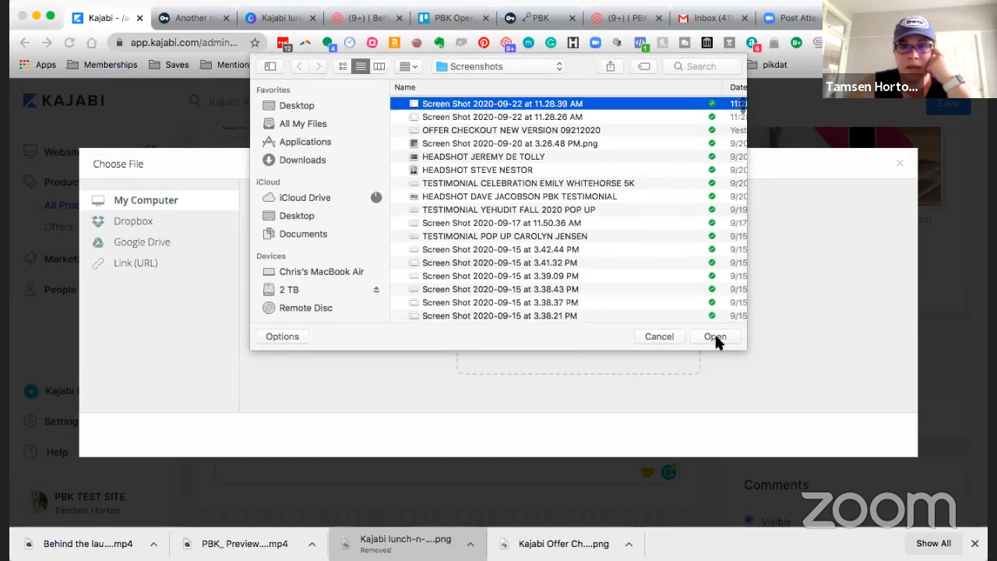
pyautogui.click(715, 337)
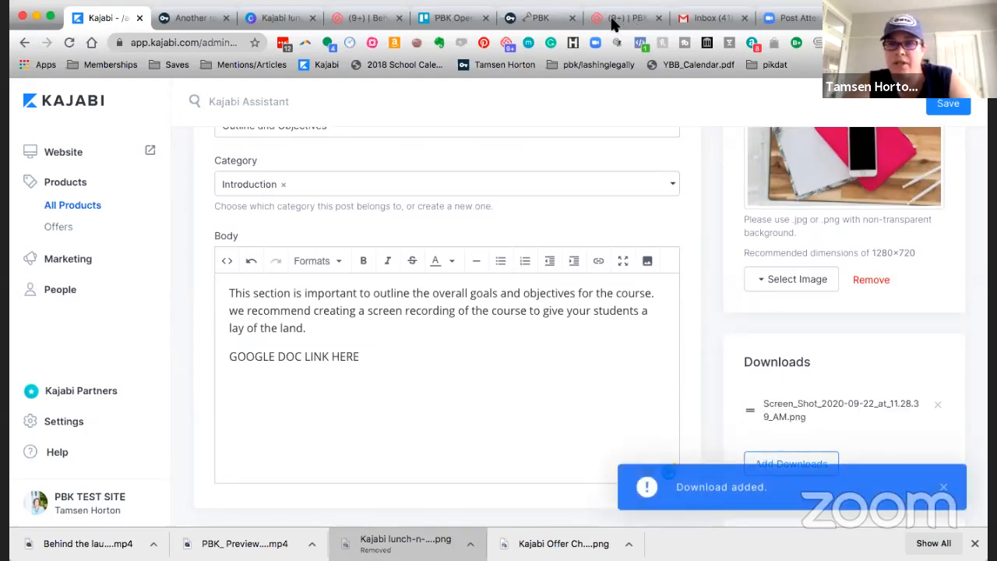
pyautogui.click(944, 103)
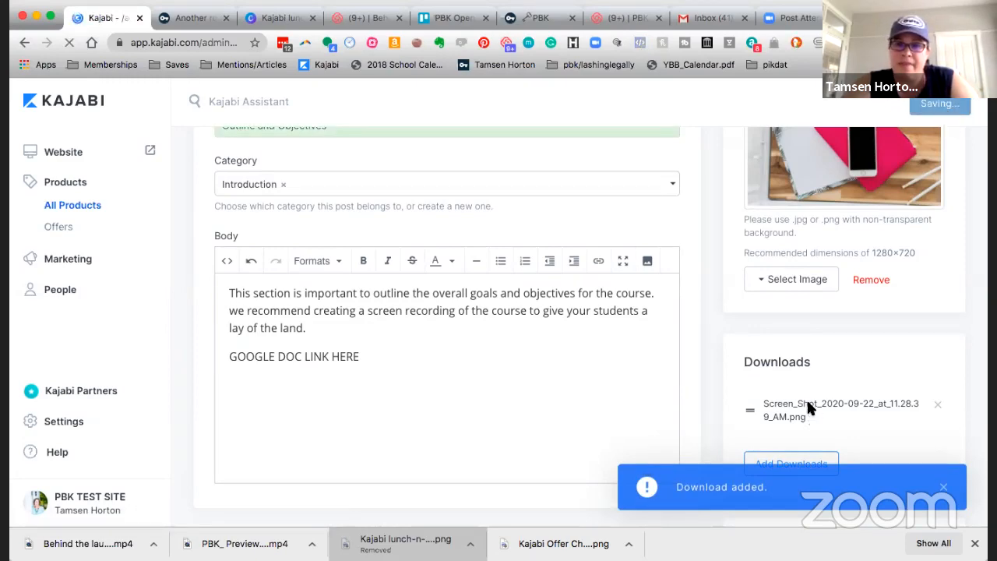
# Set the display name of the attached screenshot download to "WHITEBOARD IMAGE 1" and save it, then check it in the post
pyautogui.scroll(-4, 779, 404)
pyautogui.scroll(-4, 779, 403)
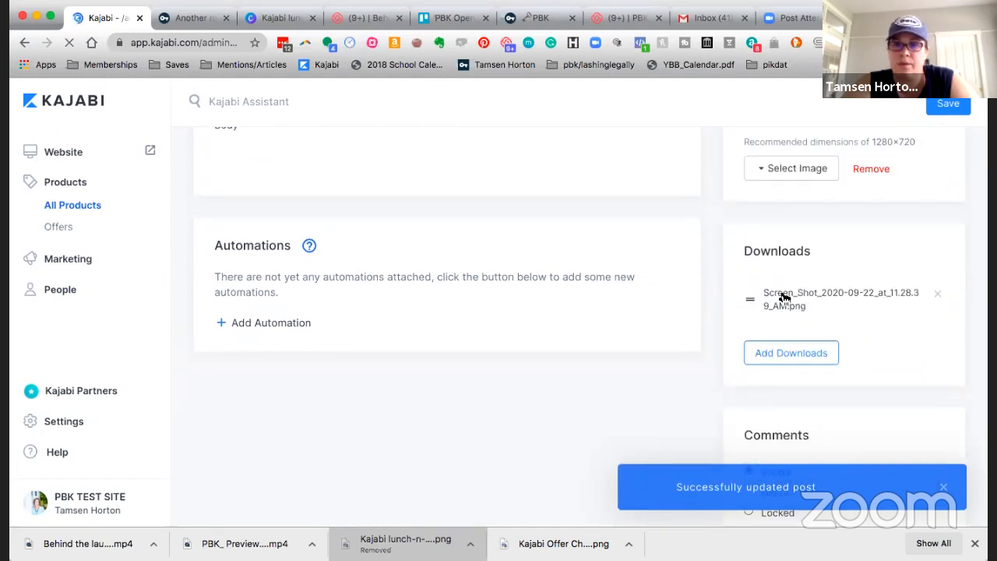
pyautogui.click(785, 299)
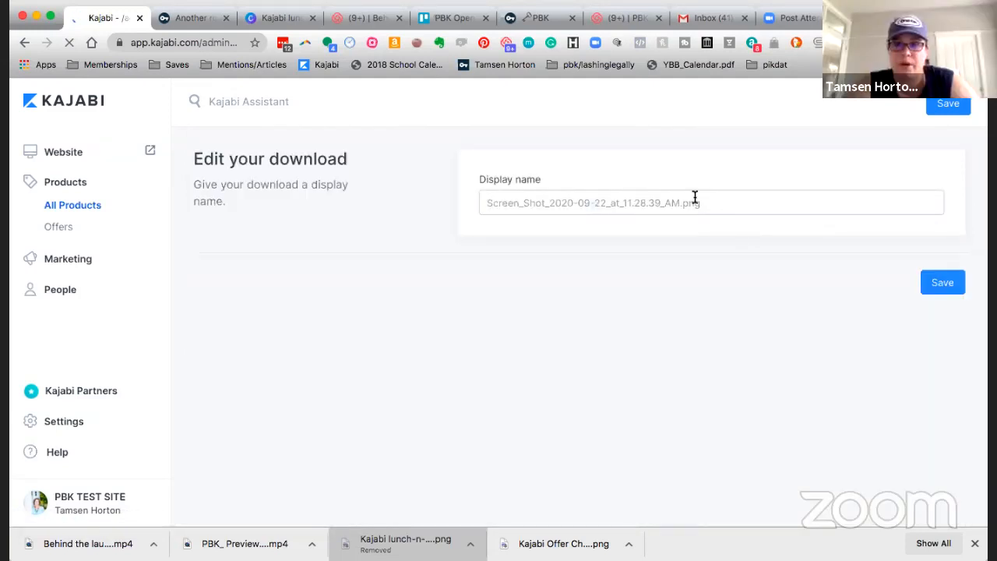
pyautogui.click(696, 197)
pyautogui.write('WHIT')
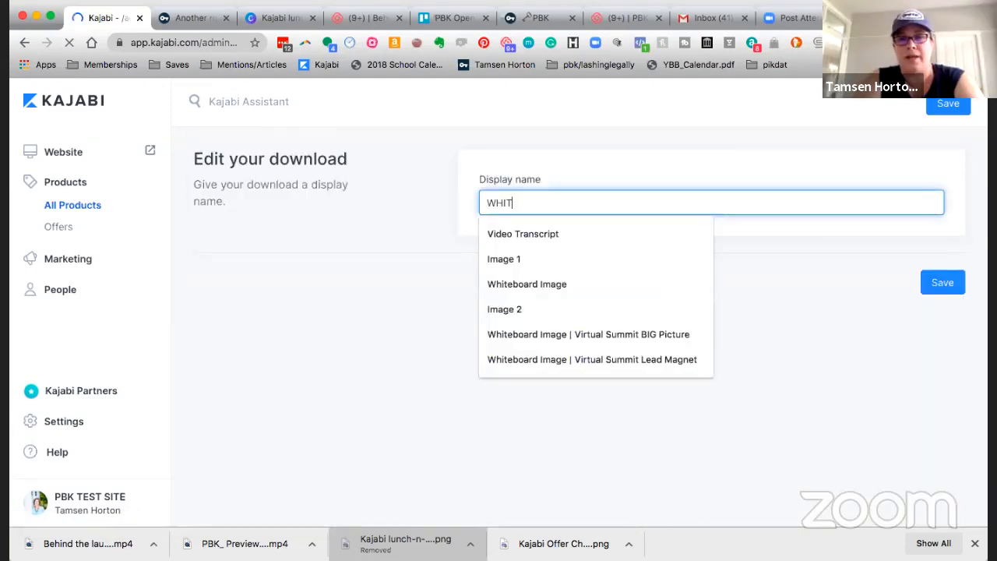
pyautogui.write('EBOARD IMAGE 1')
pyautogui.press('Return')
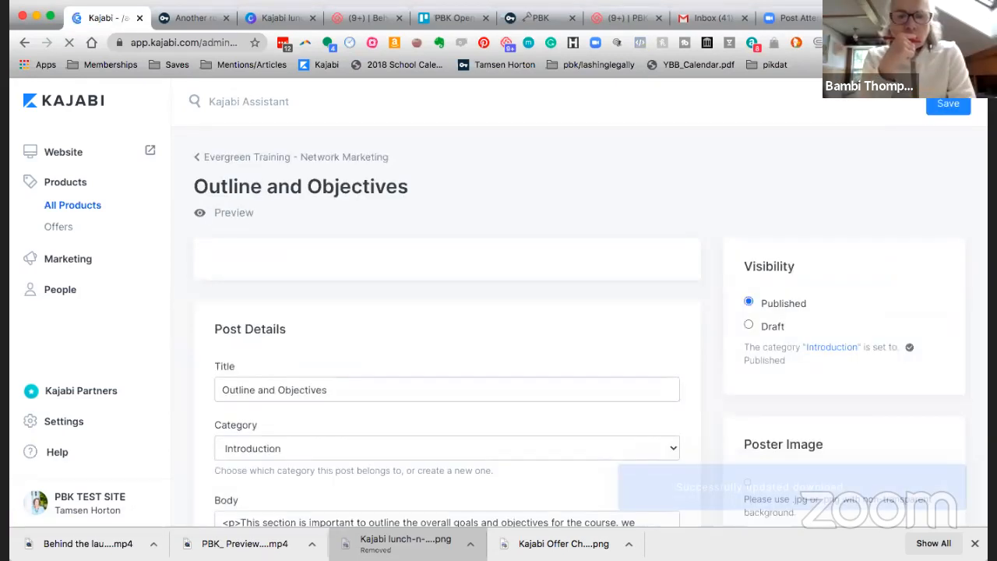
pyautogui.scroll(-10, 846, 304)
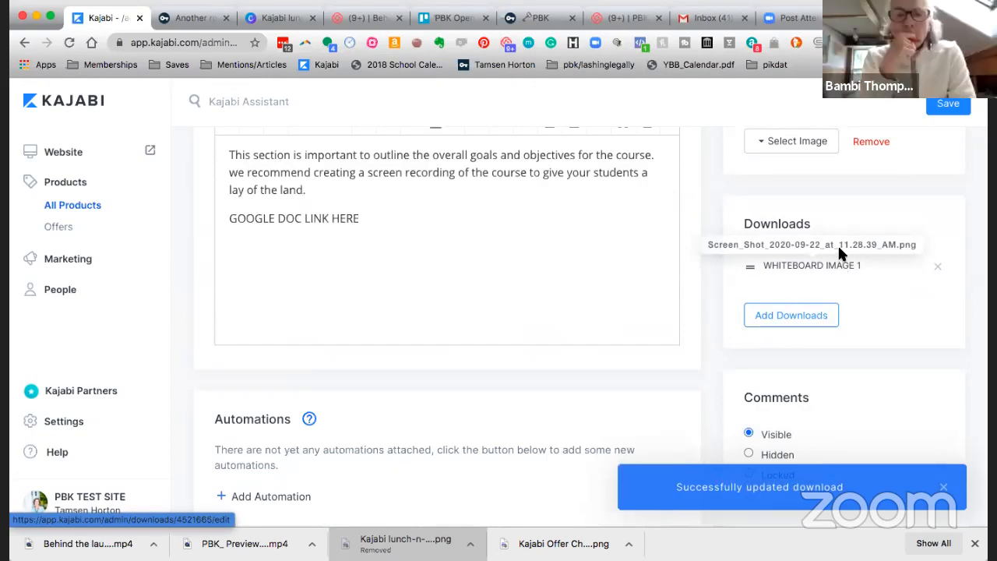
pyautogui.scroll(10, 811, 267)
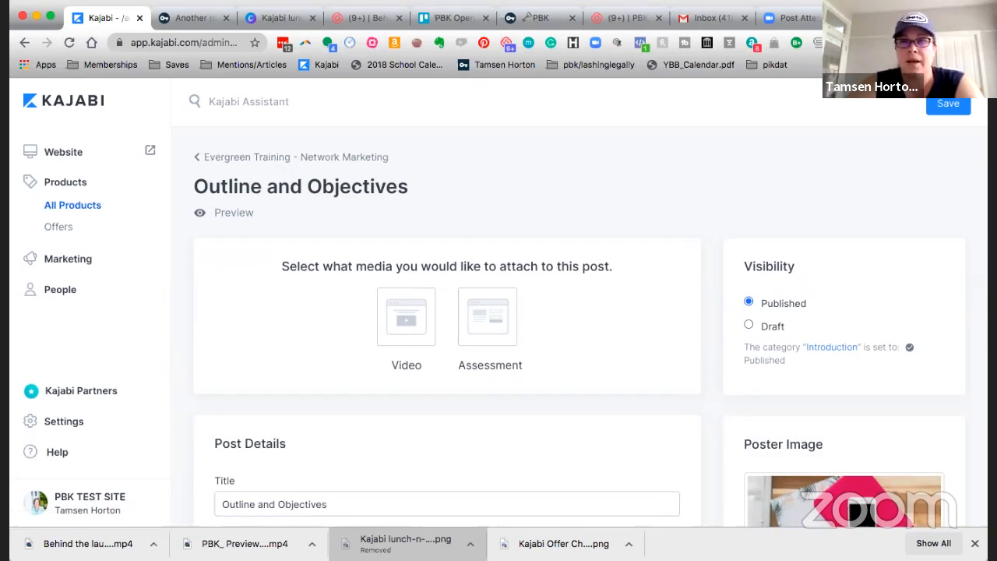
pyautogui.click(70, 42)
pyautogui.click(175, 42)
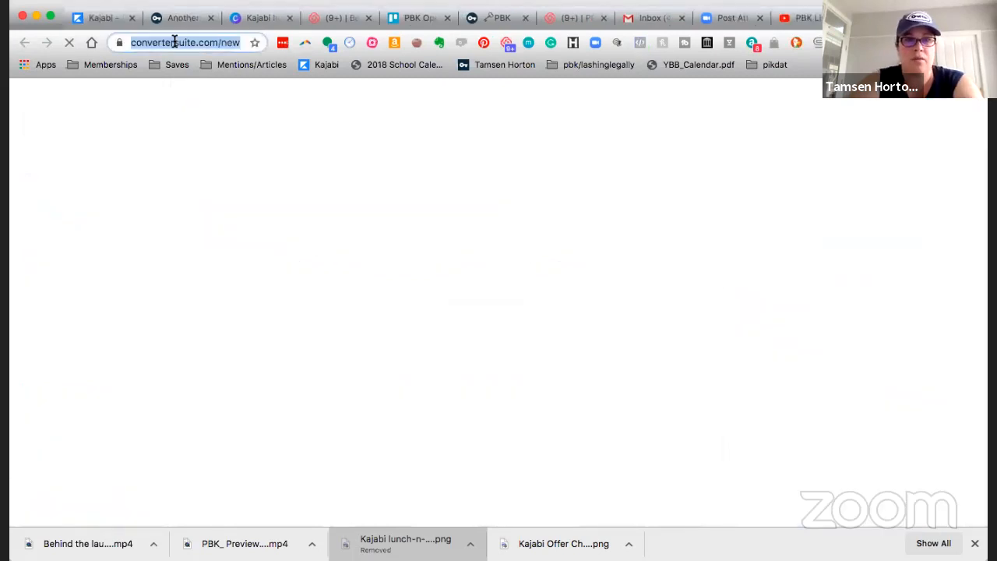
pyautogui.write('htt')
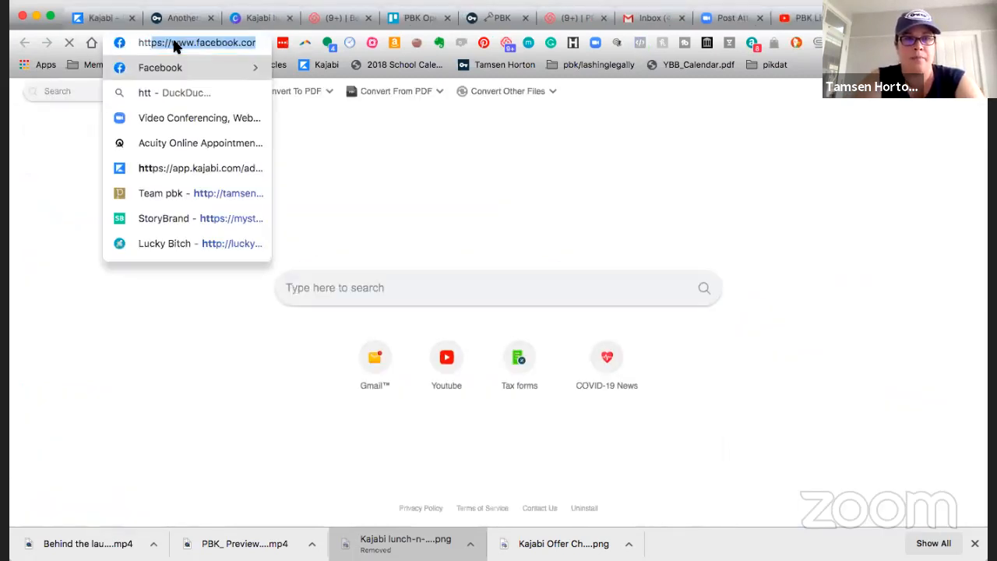
pyautogui.write('ps://www.tam')
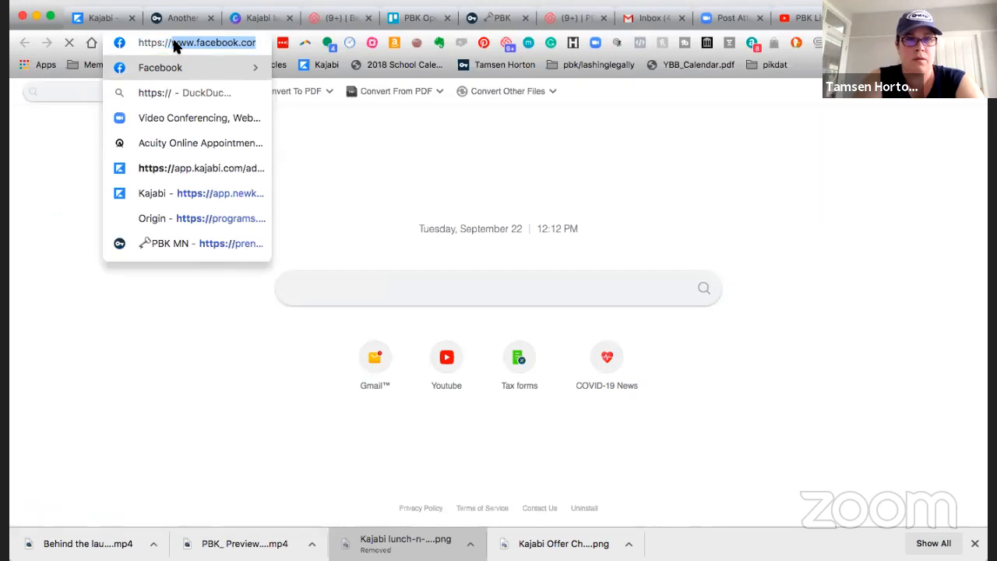
pyautogui.write('senhorton.comlo')
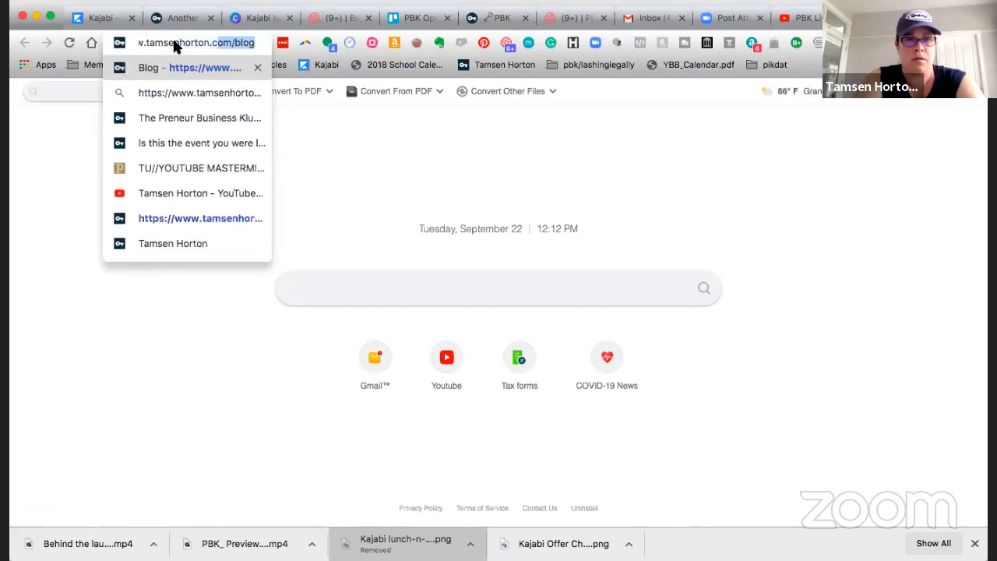
pyautogui.write('g')
pyautogui.press('BackSpace')
pyautogui.press('BackSpace')
pyautogui.press('BackSpace')
pyautogui.write('/login')
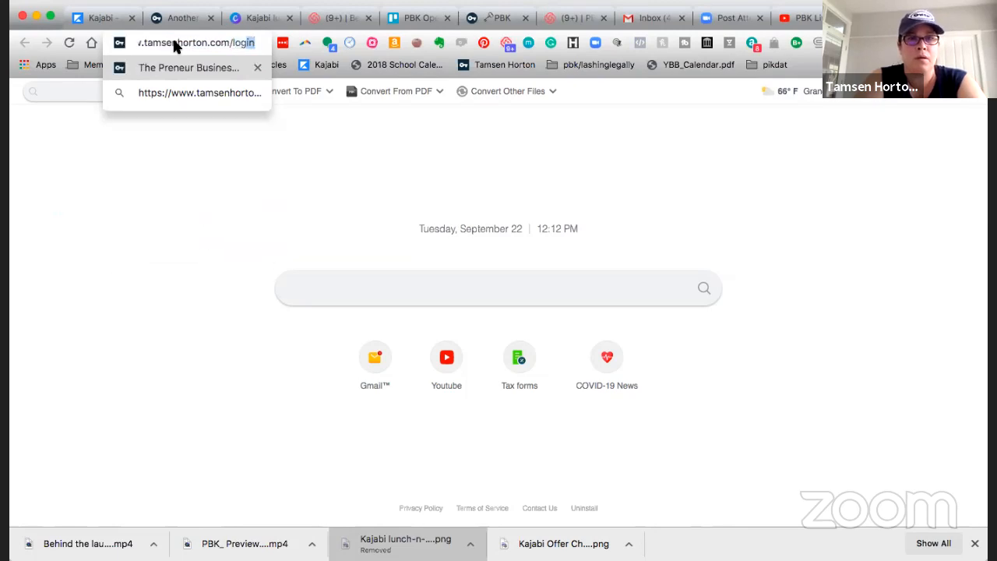
pyautogui.press('Return')
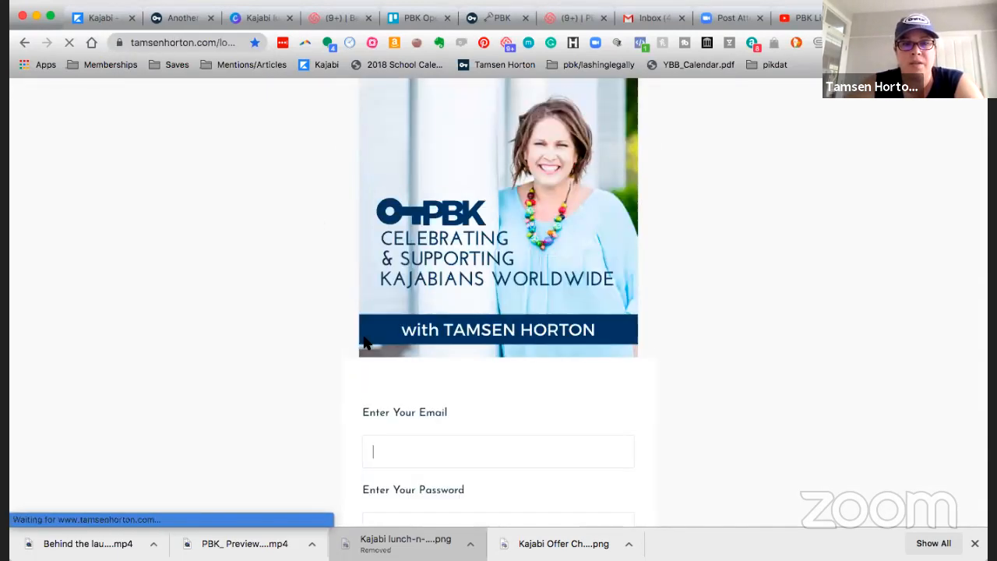
# Enter the account password in the site's login form and log in to the member library
pyautogui.scroll(-3, 366, 340)
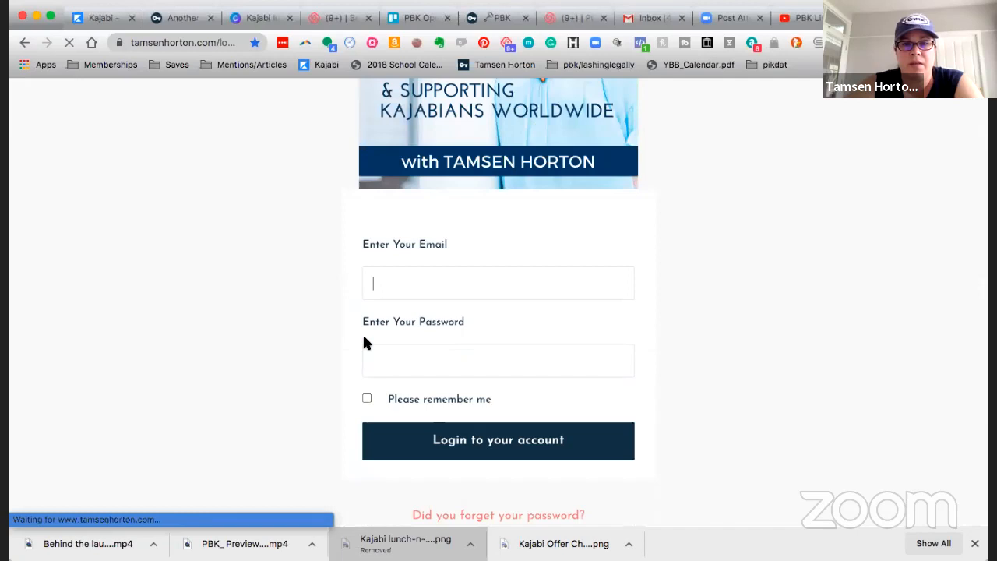
pyautogui.doubleClick(435, 361)
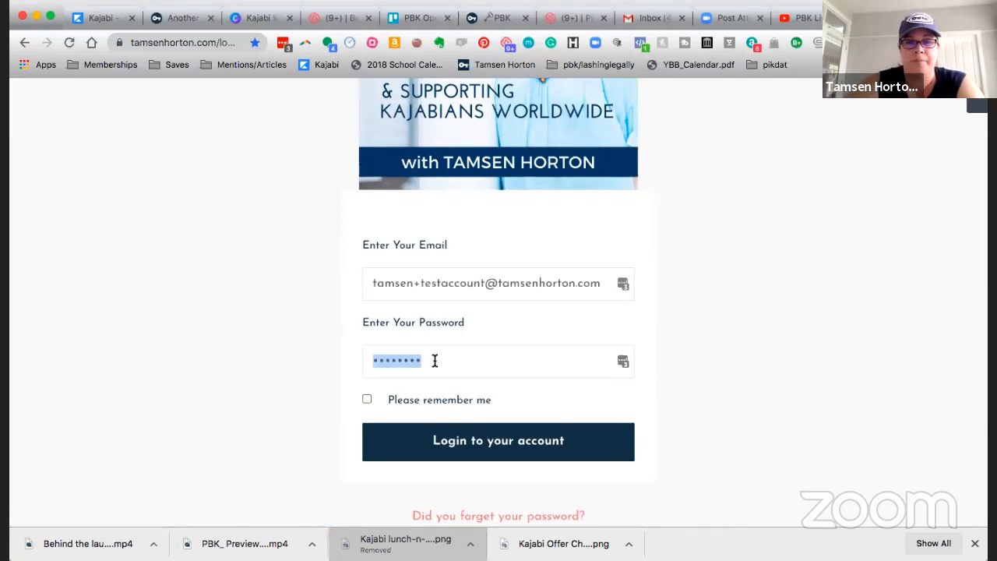
pyautogui.write('••')
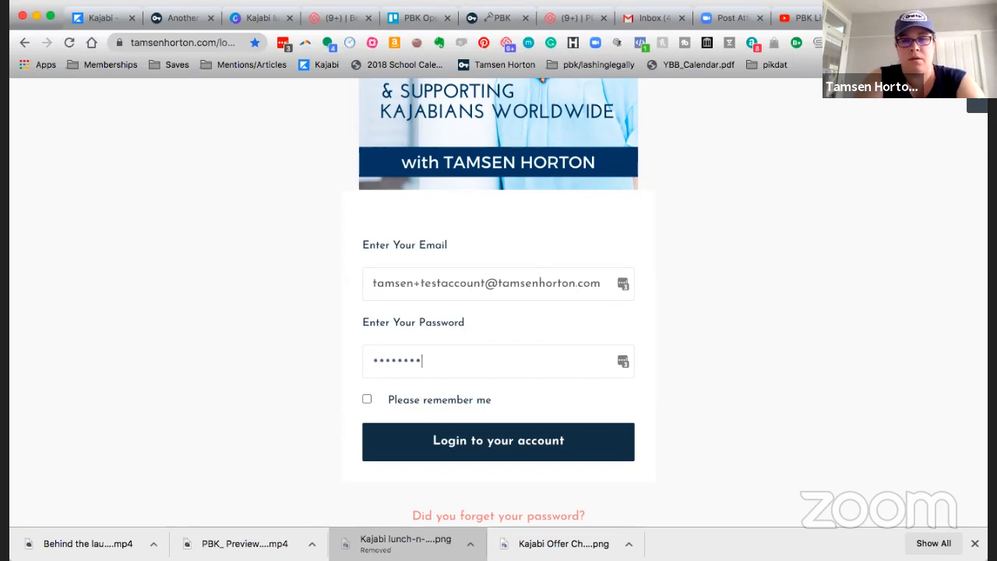
pyautogui.press('Return')
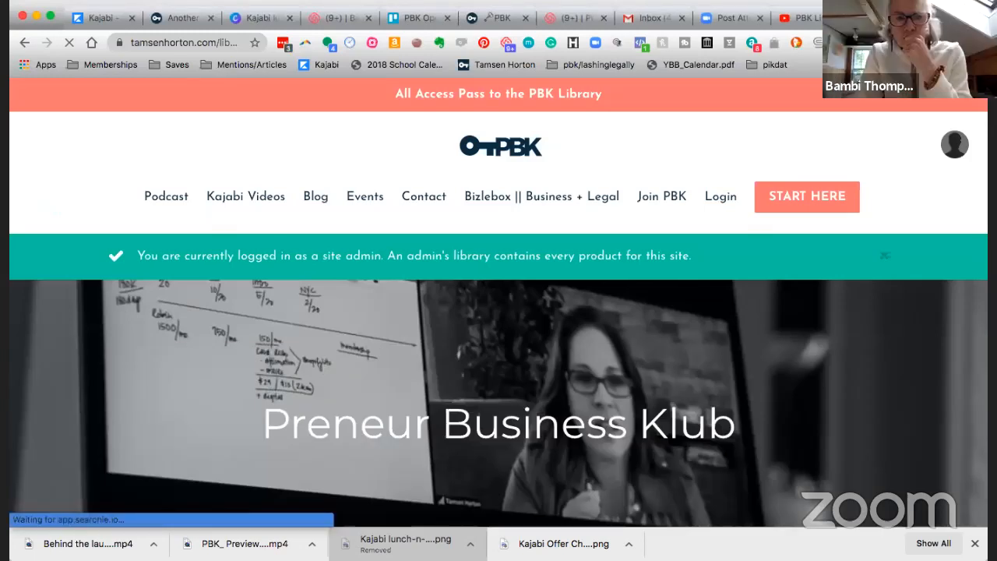
# Find the PBK Training Wheels product among the products available in the member library and open it
pyautogui.scroll(-1, 434, 404)
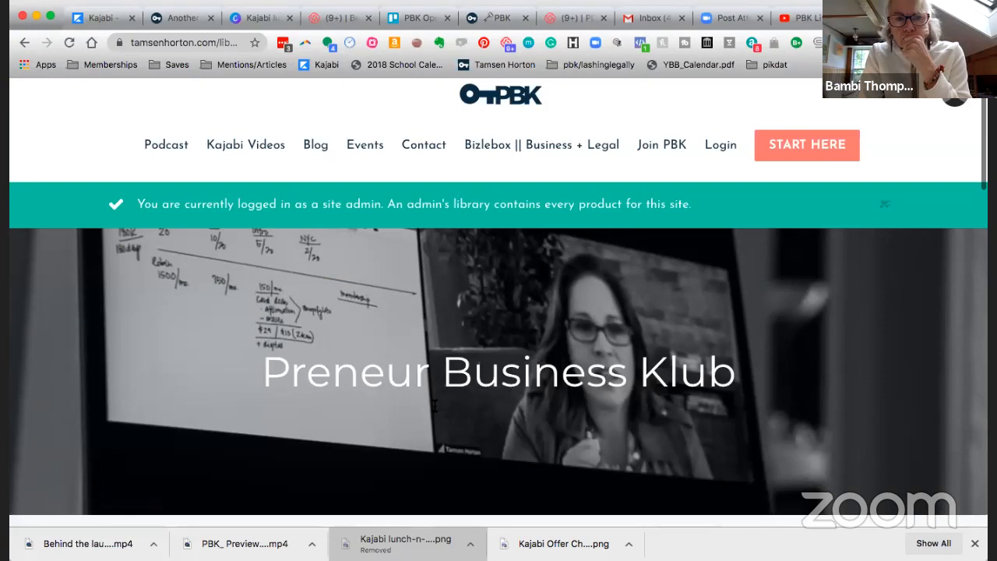
pyautogui.scroll(-6, 434, 406)
pyautogui.scroll(-1, 435, 406)
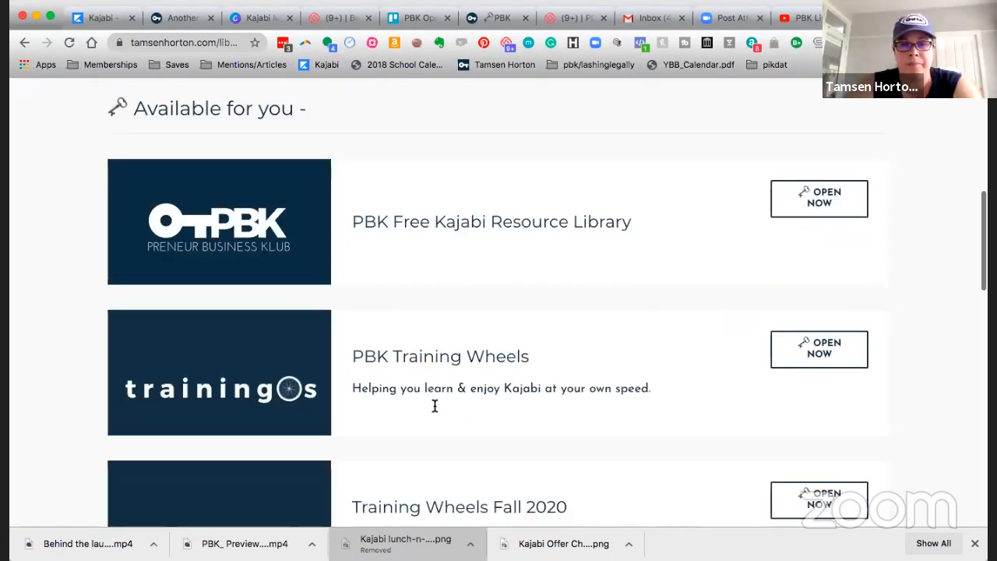
pyautogui.click(830, 350)
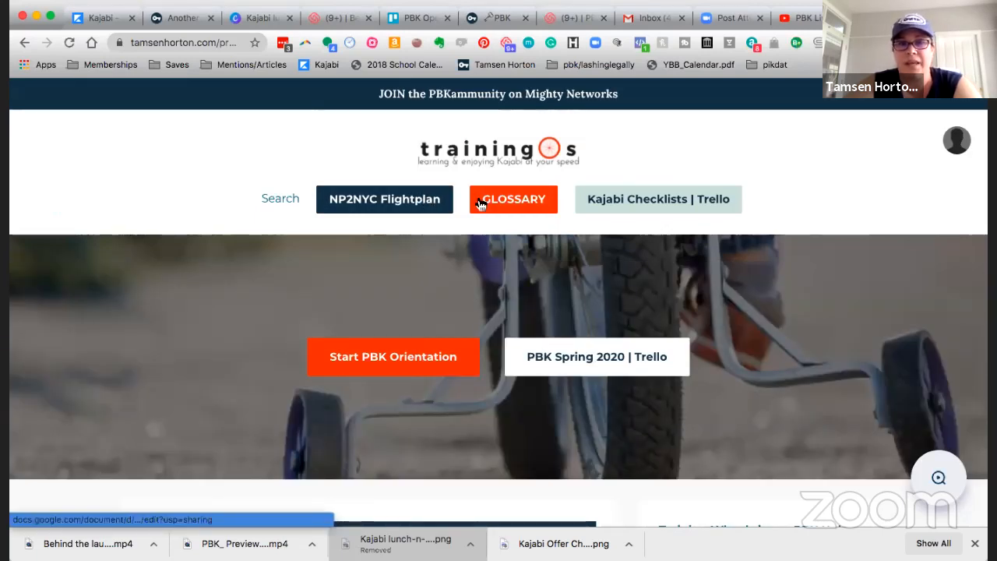
# View the NP2NYC Flightplan document linked in the Training Wheels header, and look over the product page's header links and hero buttons
pyautogui.click(404, 200)
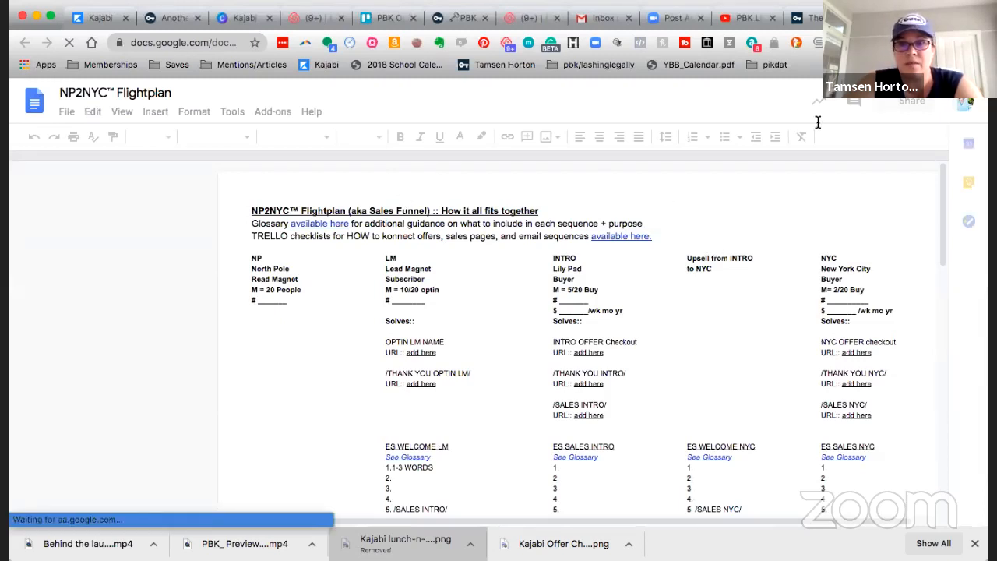
pyautogui.click(818, 23)
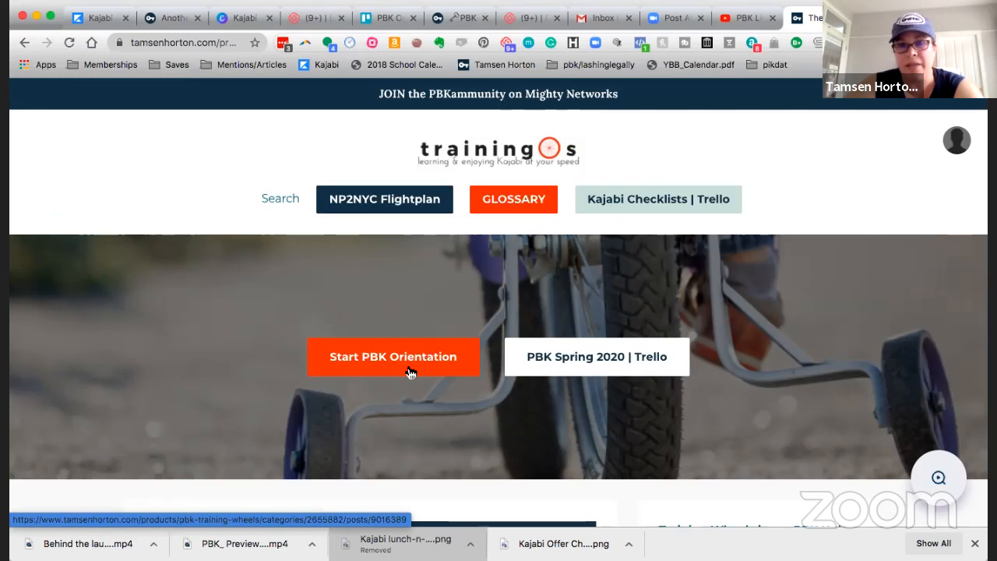
pyautogui.scroll(-2, 483, 372)
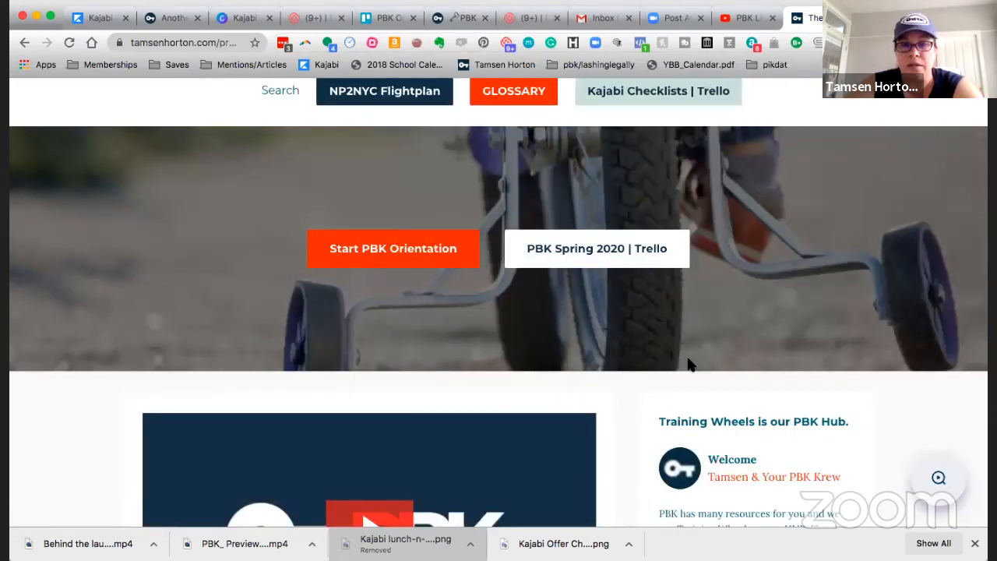
pyautogui.scroll(1, 689, 364)
pyautogui.scroll(3, 688, 361)
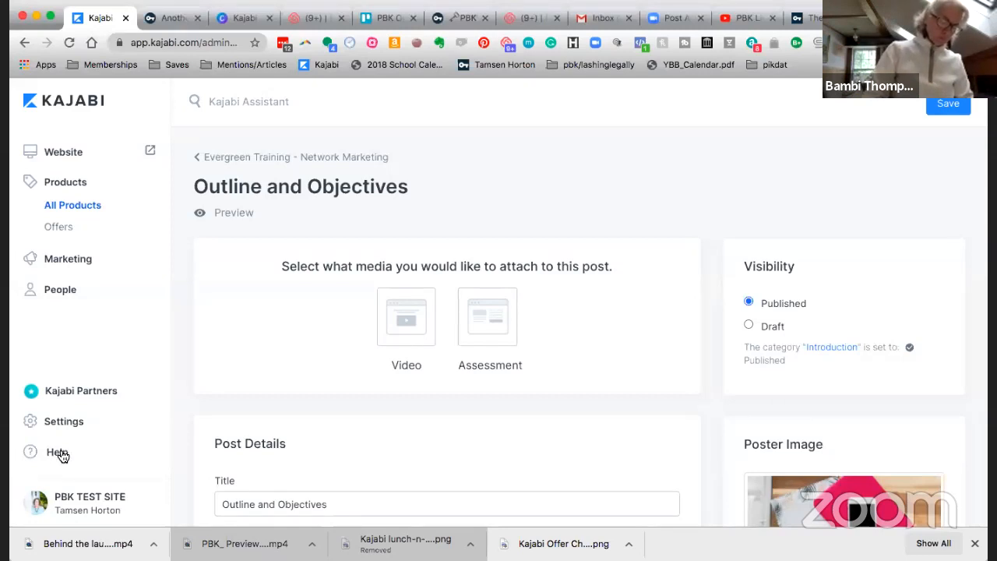
# Search the Kajabi Help Center for "audio" and open the article "How to Upload an Audio File to a Post"
pyautogui.click(59, 453)
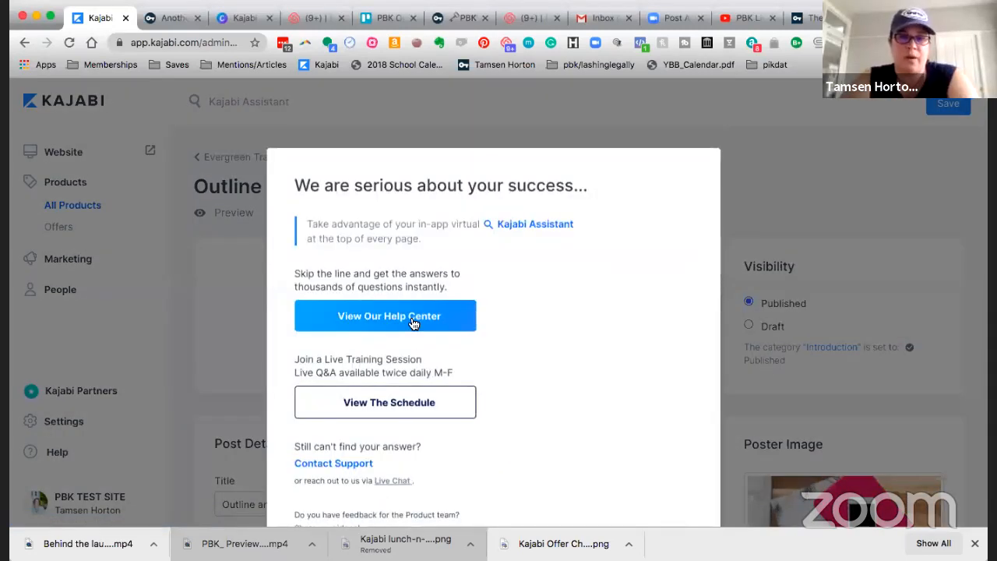
pyautogui.click(413, 322)
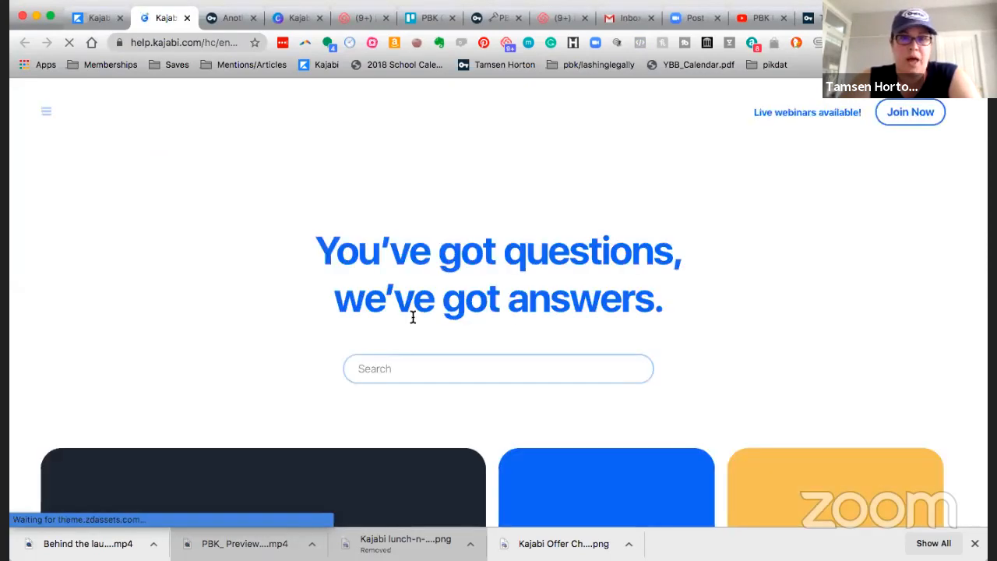
pyautogui.click(376, 371)
pyautogui.write('audio')
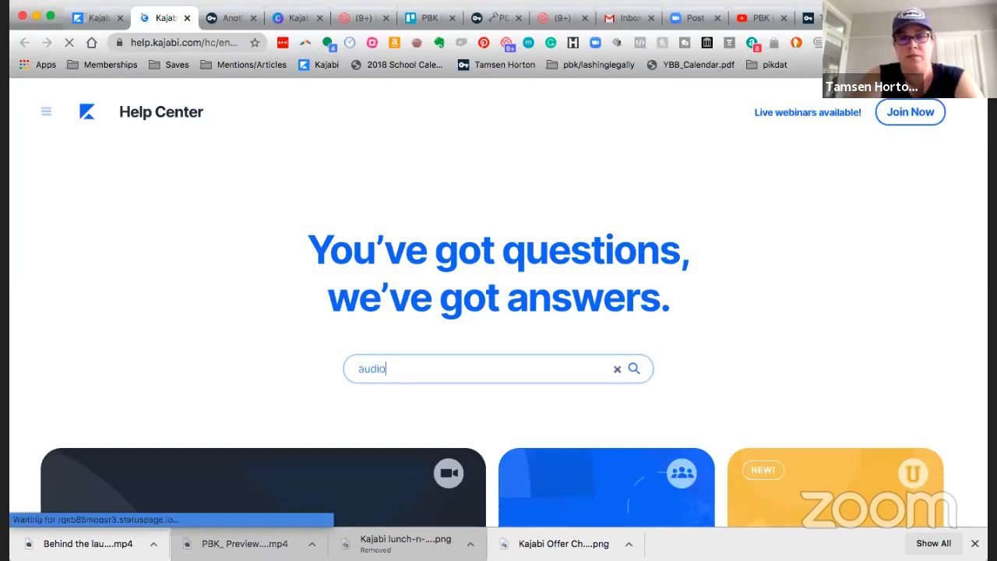
pyautogui.press('Return')
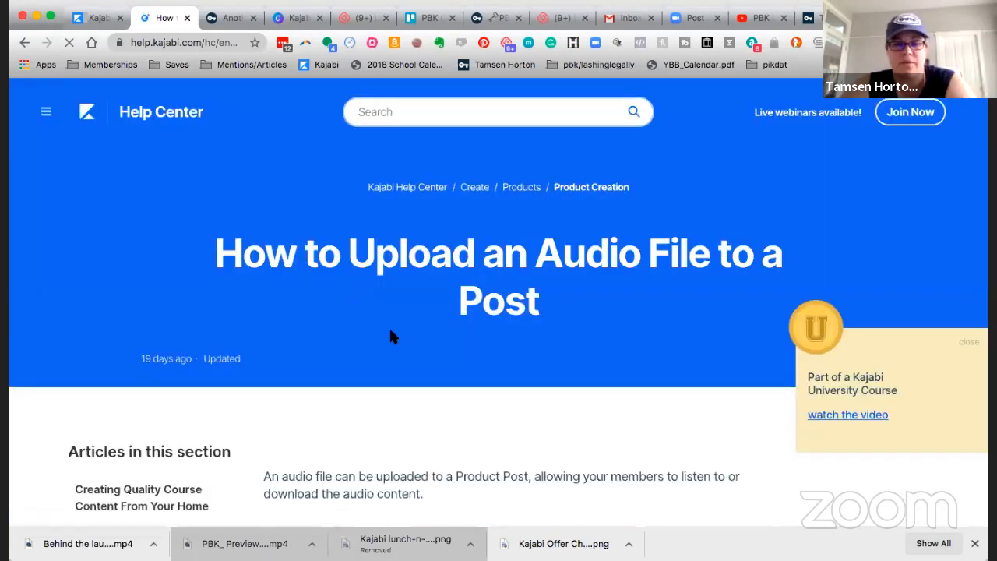
# Read the article's steps for uploading an audio file to a product post and its note about downloadable audio
pyautogui.scroll(-2, 392, 337)
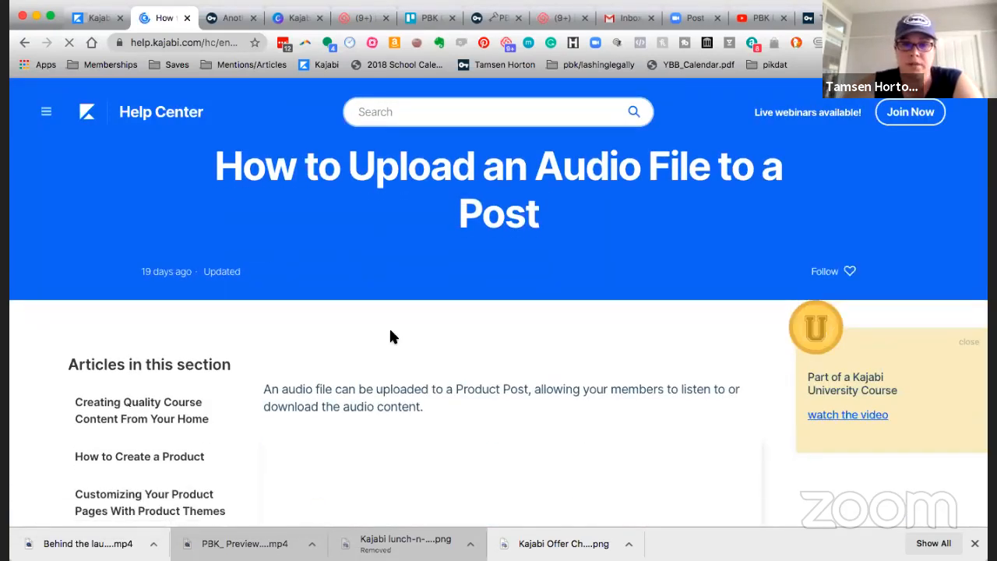
pyautogui.scroll(-3, 392, 336)
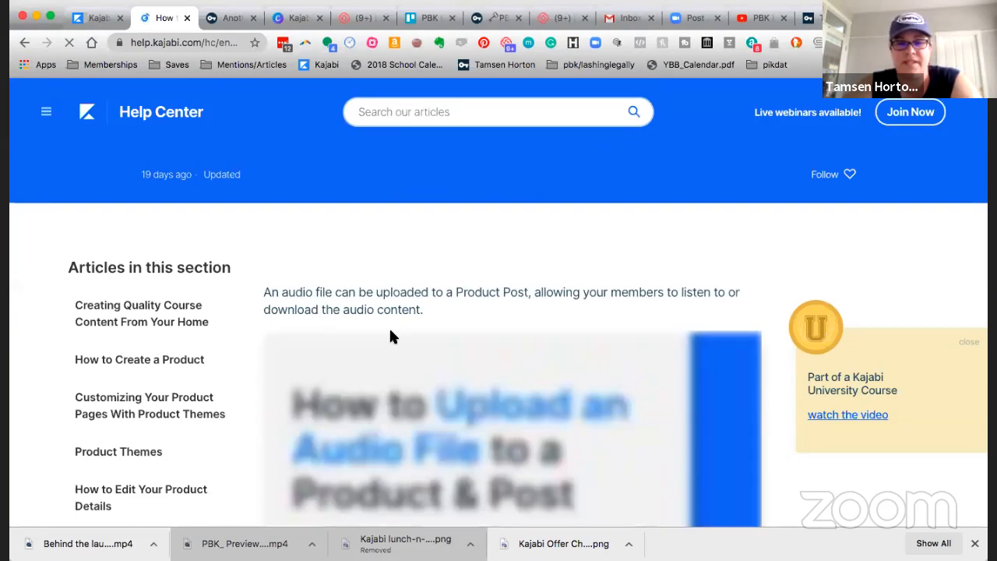
pyautogui.scroll(-7, 392, 337)
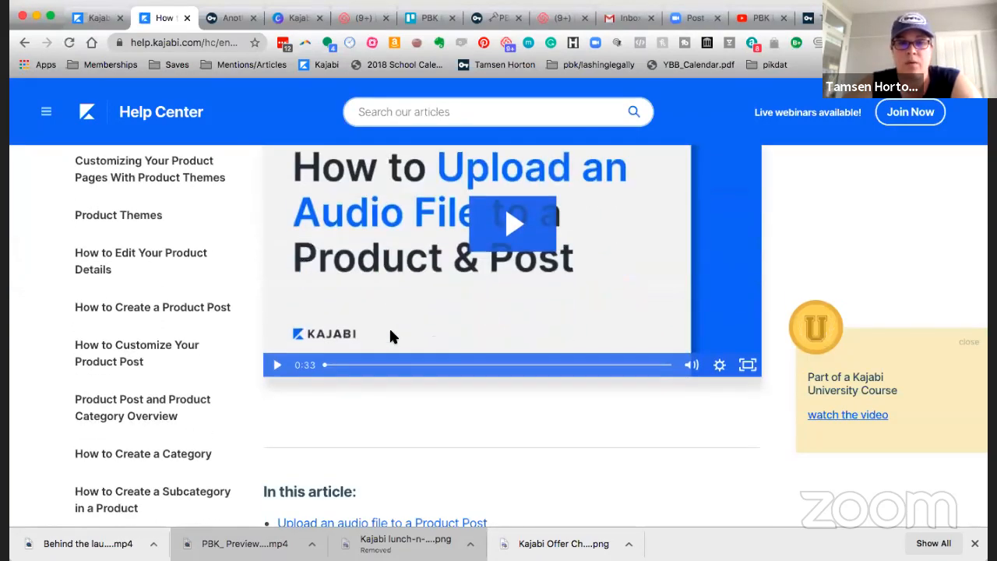
pyautogui.scroll(-12, 392, 337)
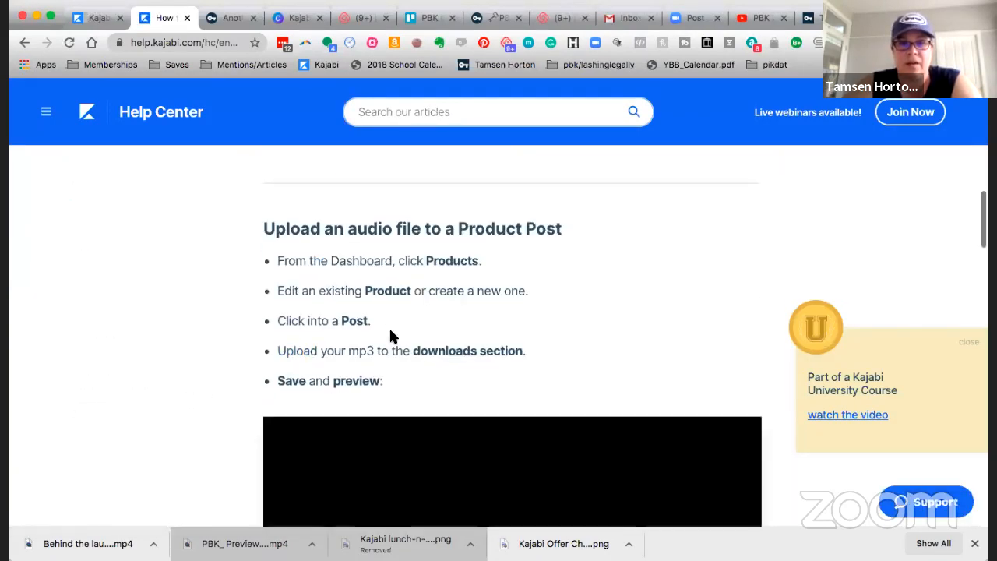
pyautogui.scroll(-1, 391, 331)
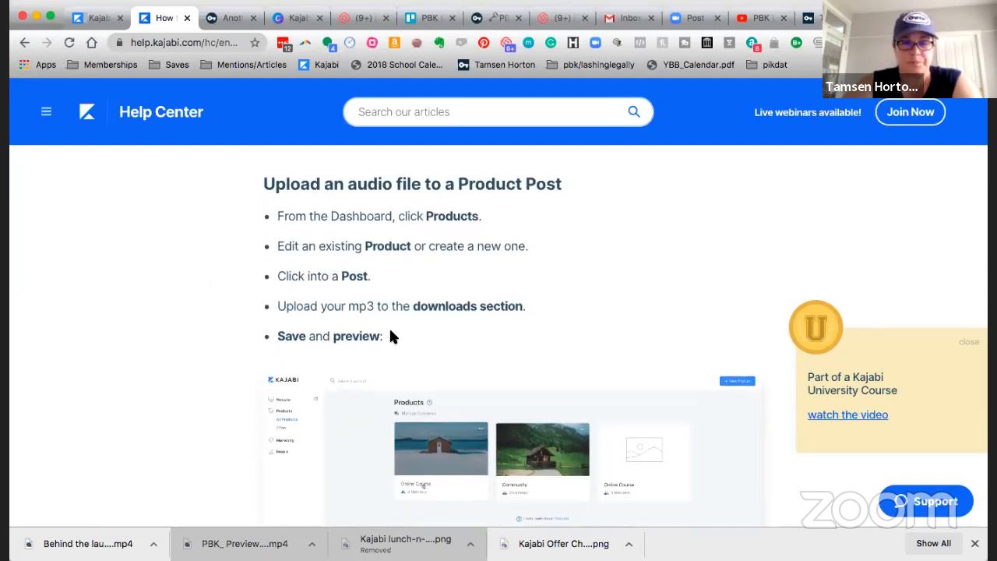
pyautogui.scroll(-8, 392, 336)
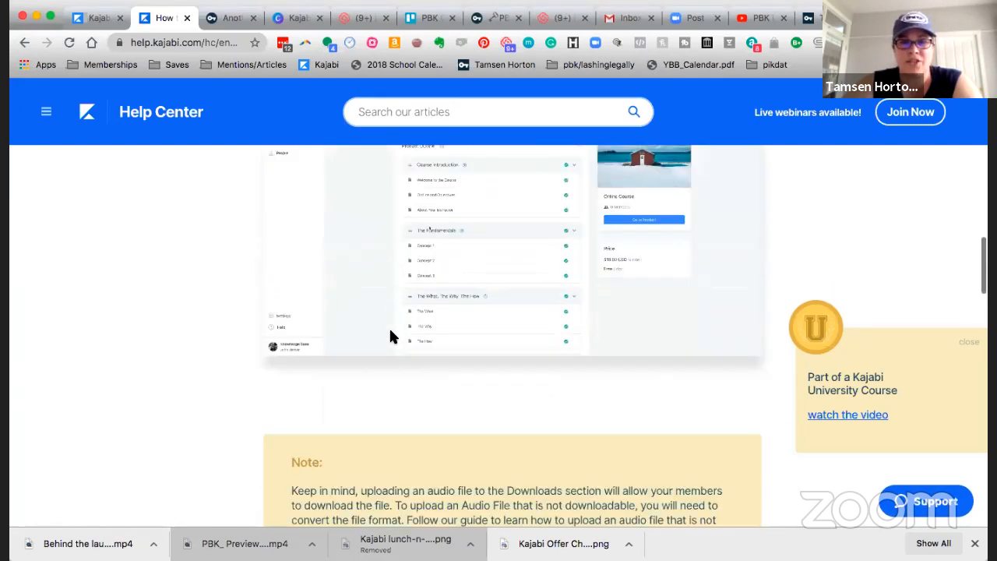
pyautogui.scroll(-3, 392, 335)
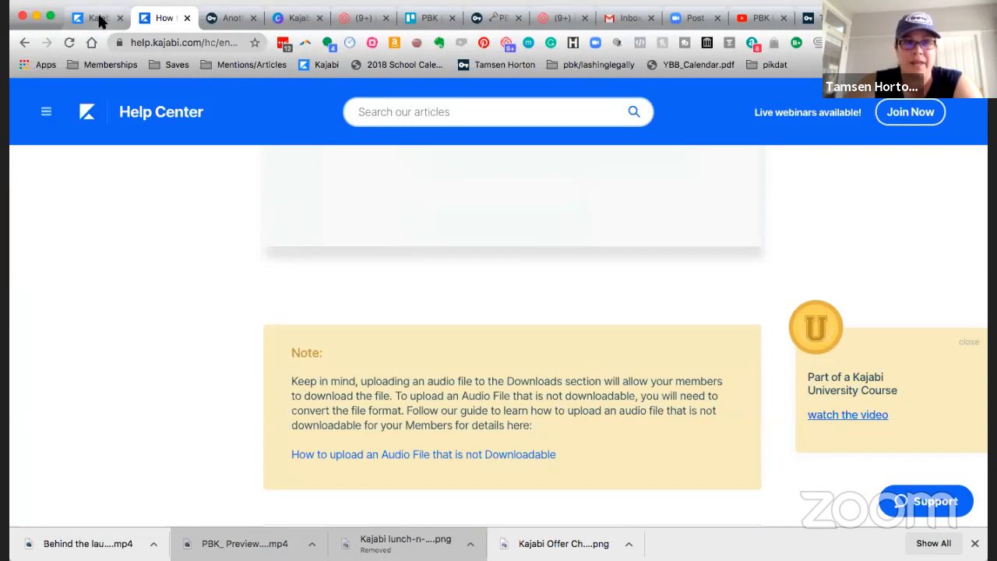
# Return to the Kajabi admin, closing the help dialog, and open the Evergreen Training - Network Marketing product
pyautogui.click(100, 21)
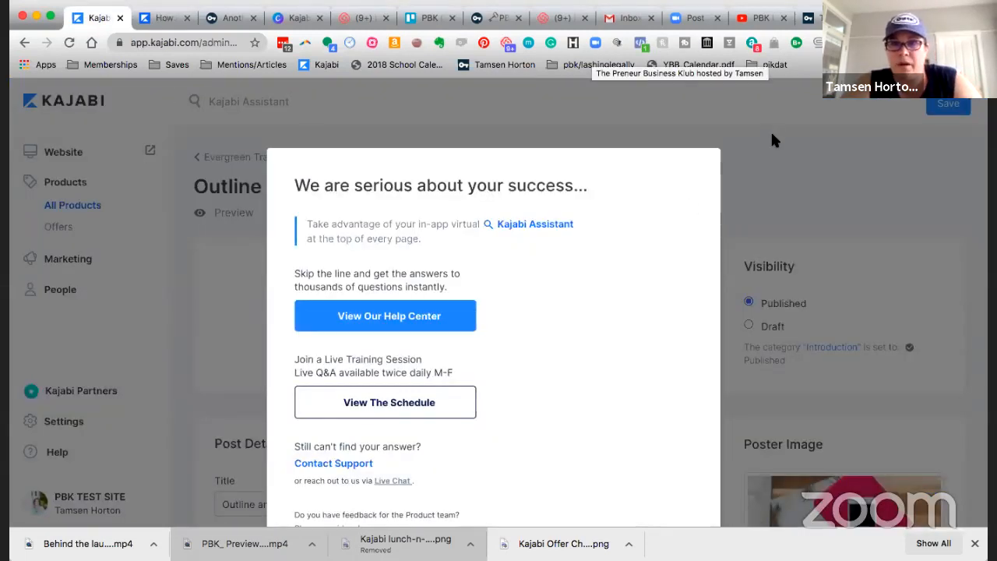
pyautogui.click(773, 156)
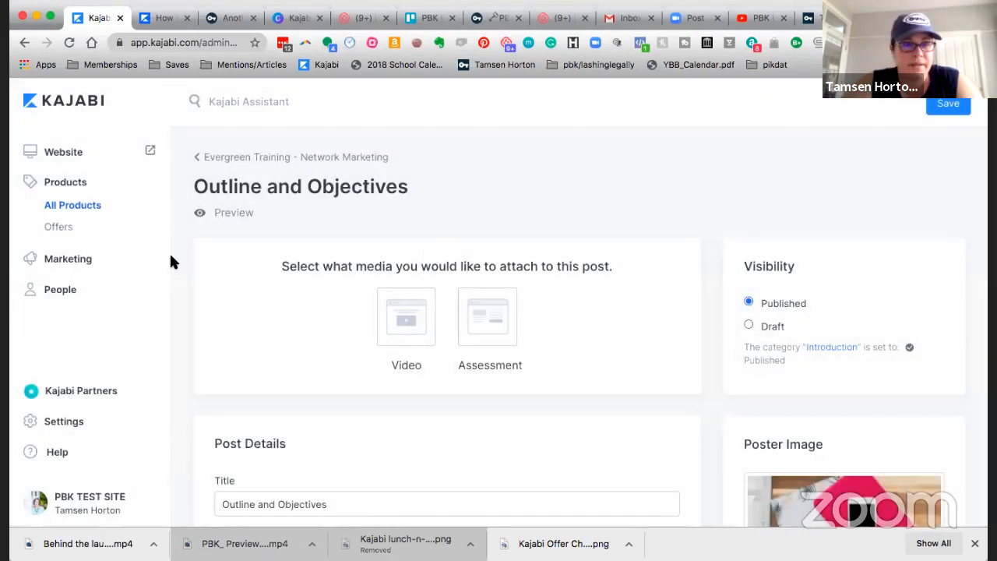
pyautogui.click(81, 209)
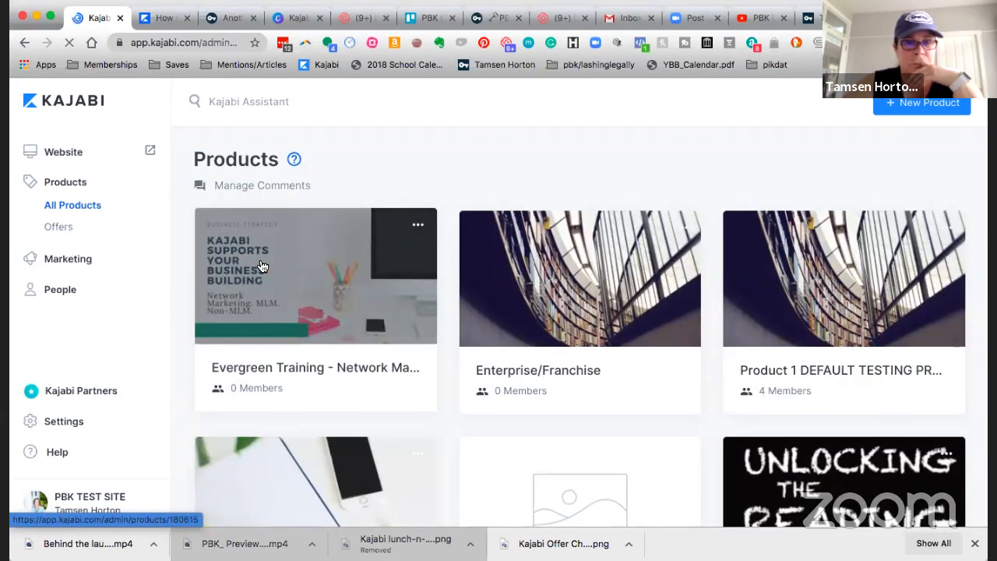
pyautogui.click(262, 266)
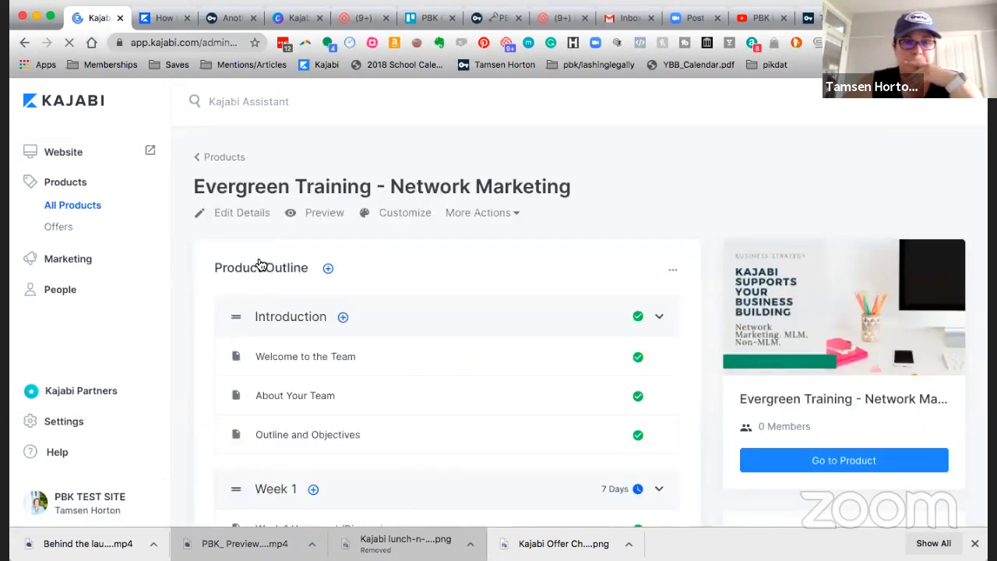
# Open the current theme of the Evergreen Training product in the theme editor for customization
pyautogui.click(411, 217)
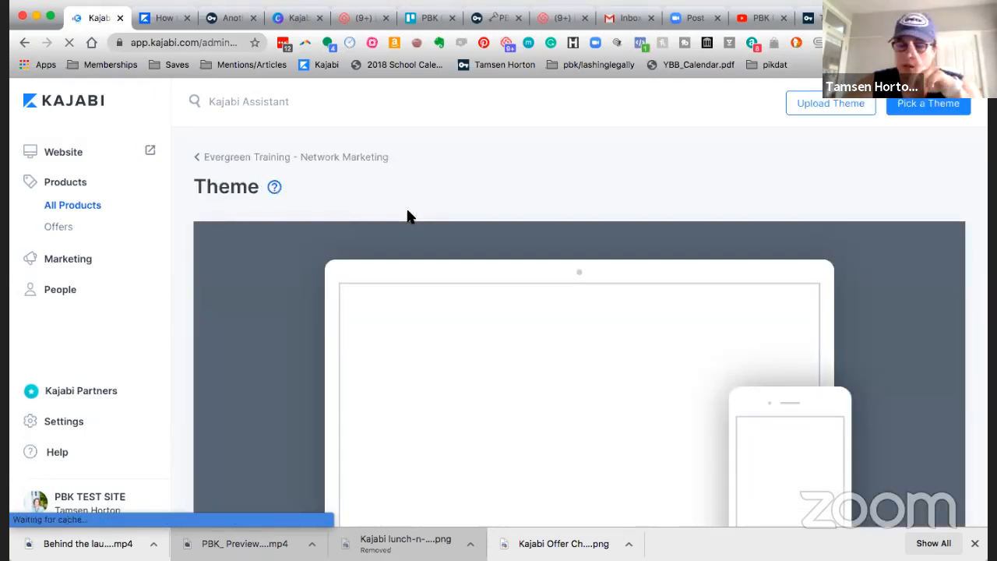
pyautogui.scroll(-2, 407, 217)
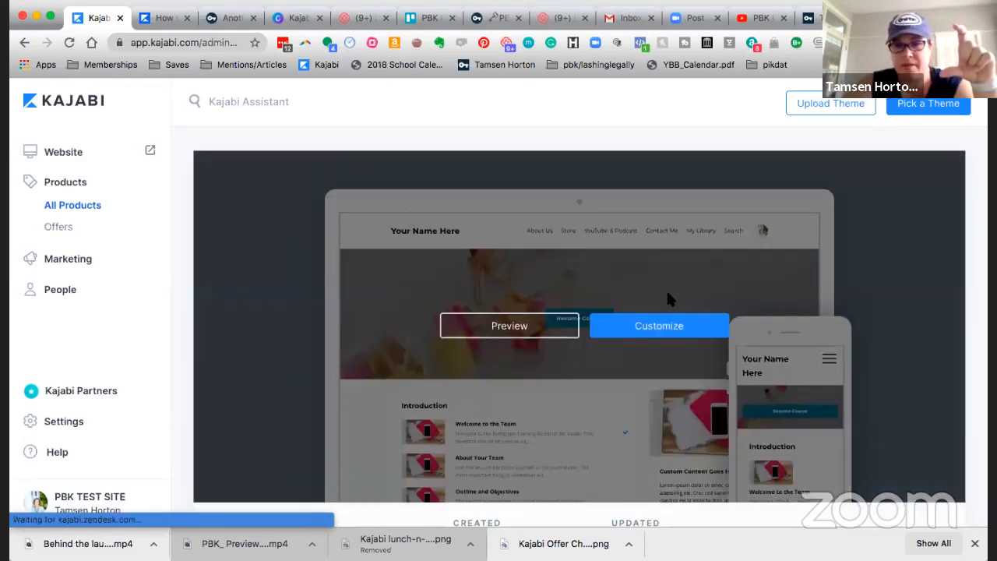
pyautogui.click(674, 332)
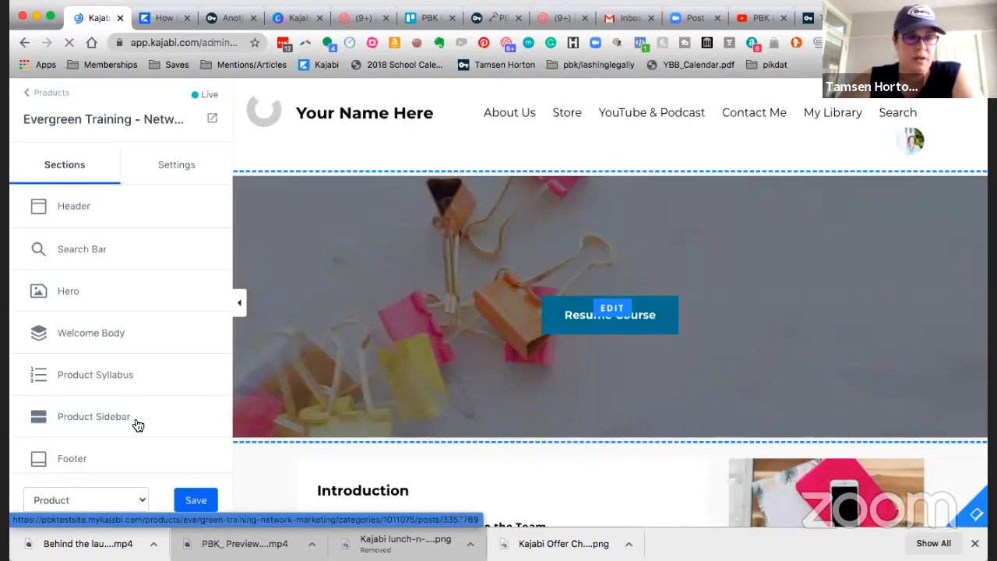
# Switch the theme editor from the Product template to the Post template and open its Post Body section
pyautogui.click(99, 490)
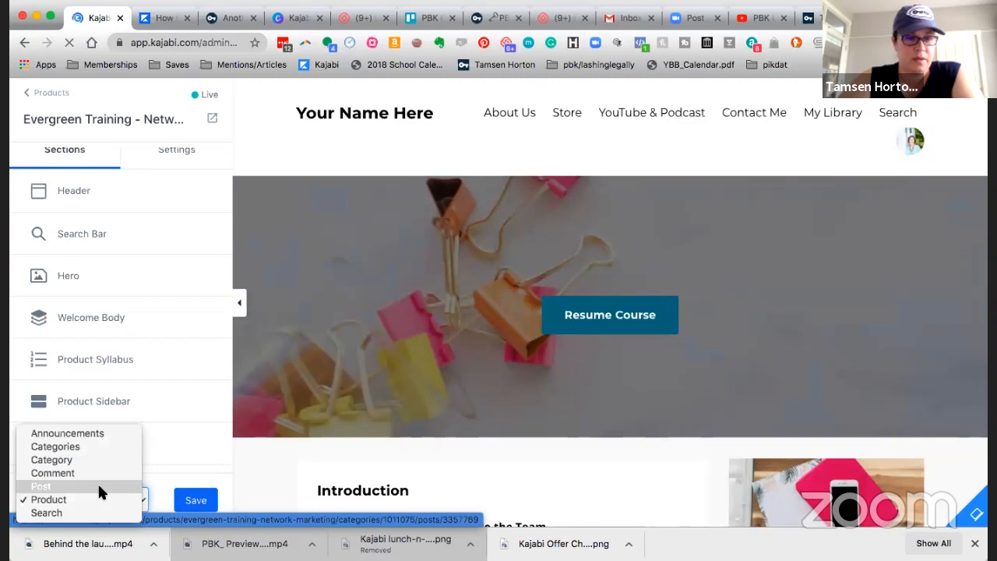
pyautogui.click(98, 488)
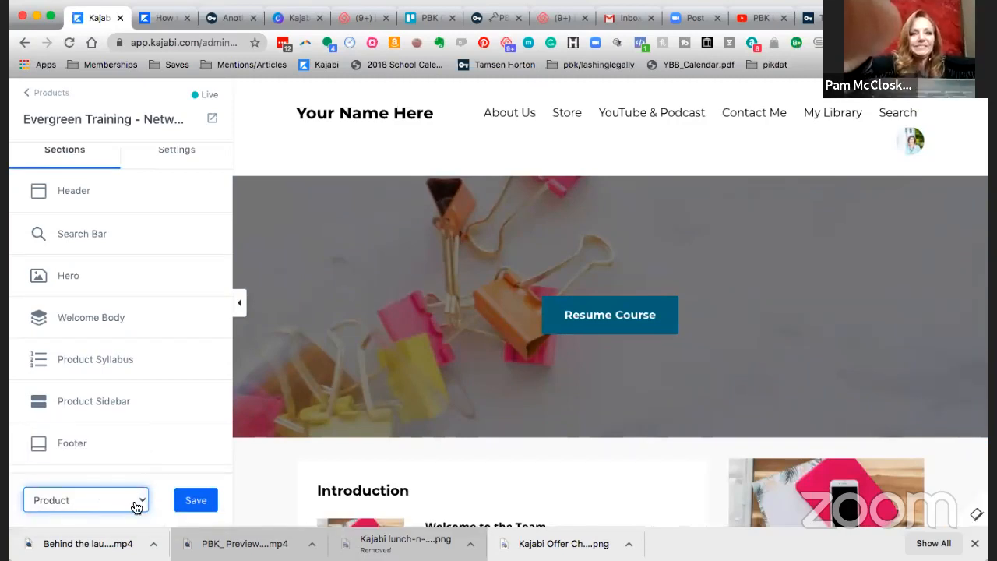
pyautogui.click(133, 500)
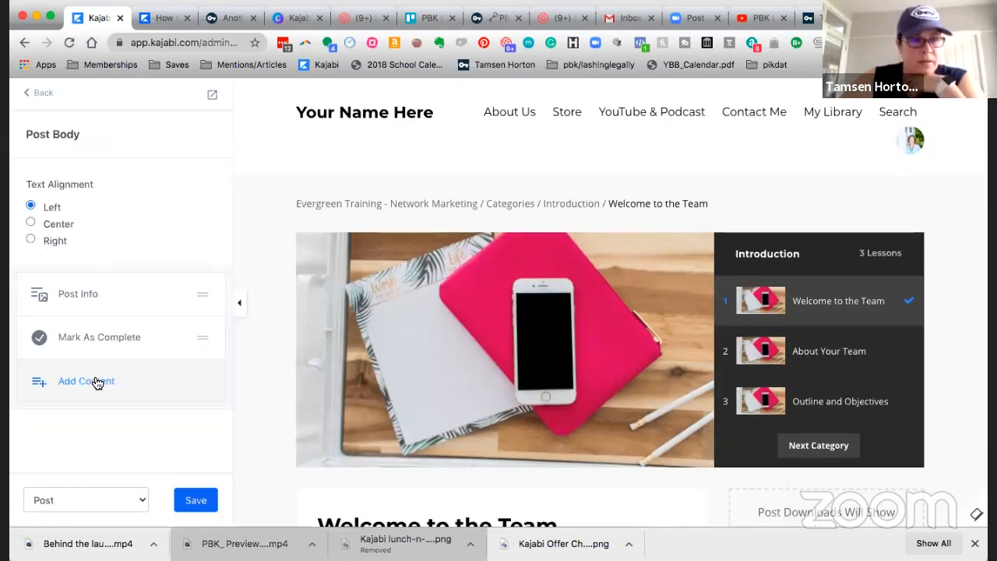
# Add a Post Audio Player block to the Post Body, check its placeholder in the post preview, and save the template
pyautogui.click(97, 387)
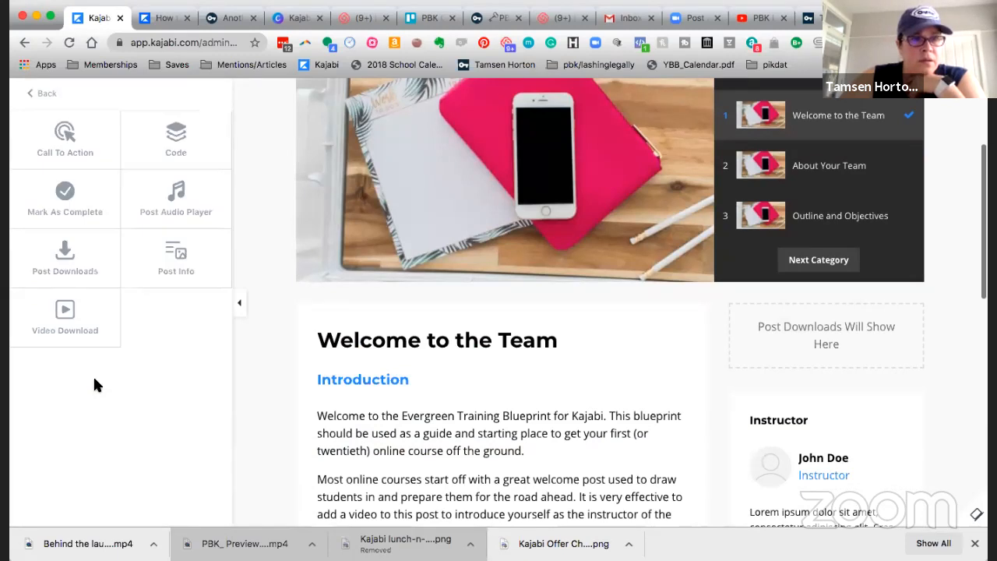
pyautogui.click(175, 201)
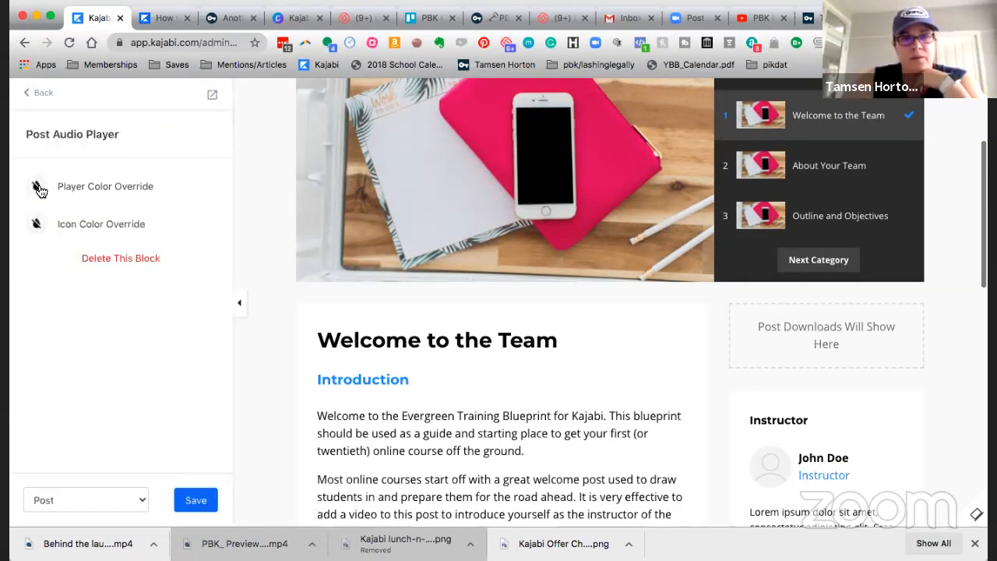
pyautogui.click(196, 501)
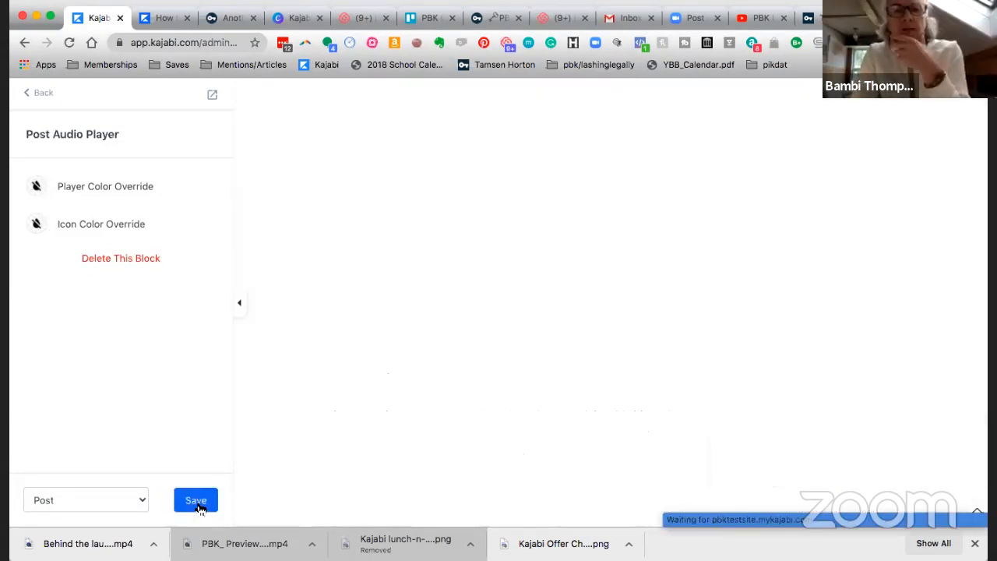
pyautogui.scroll(-5, 330, 442)
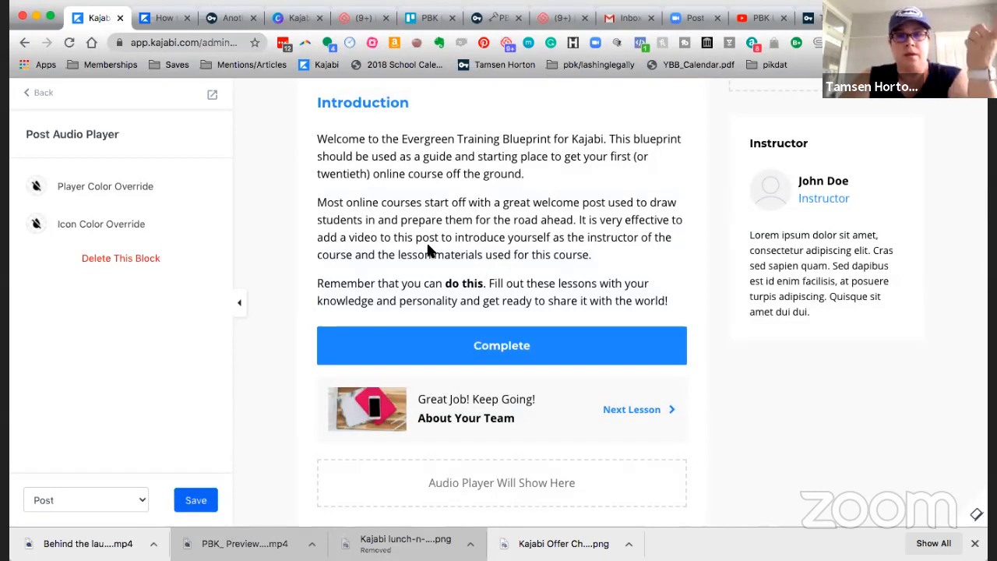
pyautogui.scroll(-3, 427, 250)
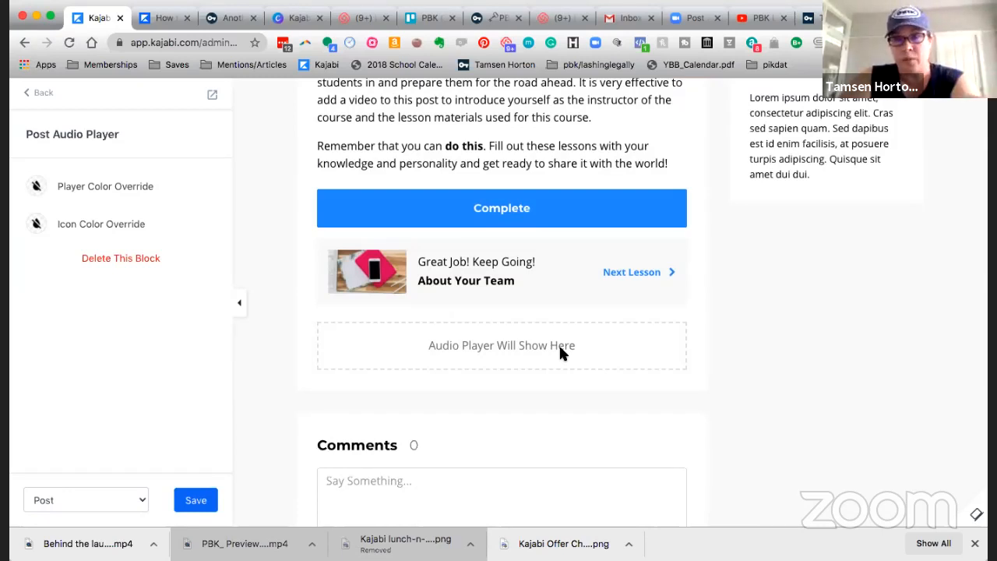
pyautogui.click(197, 505)
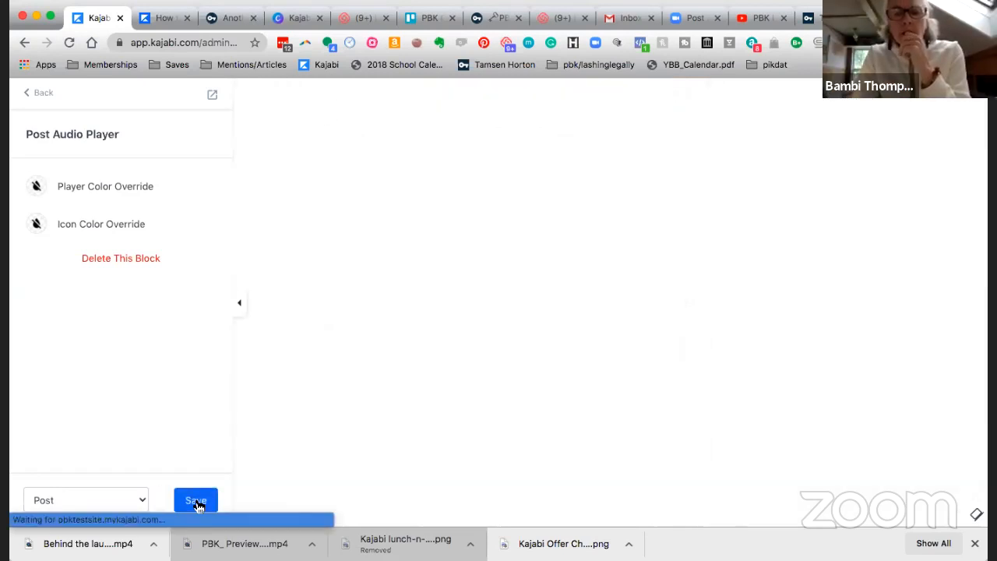